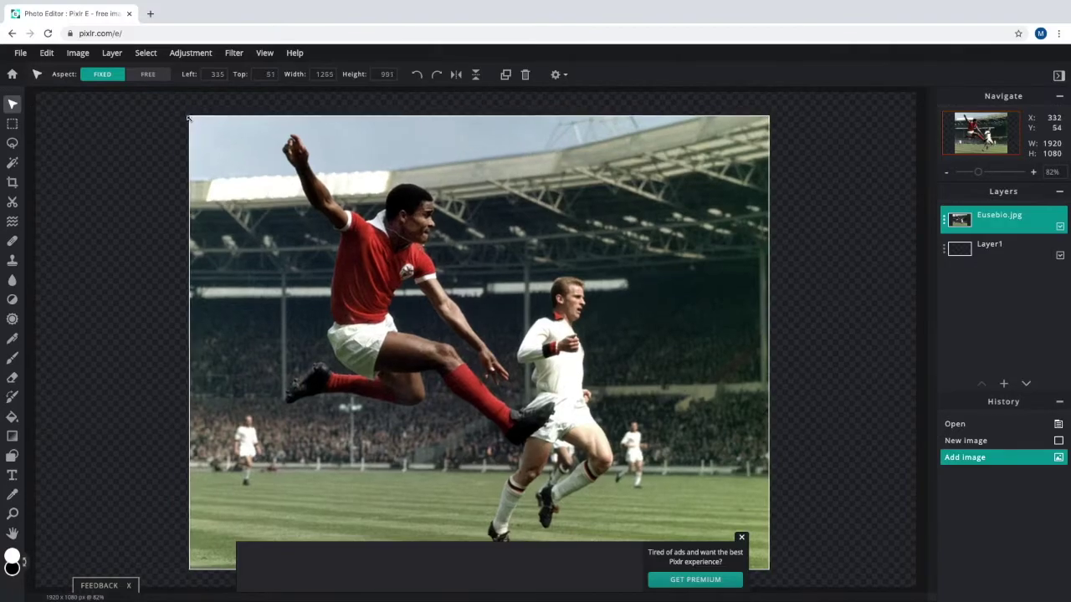
Shrink the Eusebio.jpg photo to about 803 × 629 px and place it against the canvas's right edge
{"action": "left_click_drag", "start_coordinate": [518, 389], "coordinate": [650, 333]}
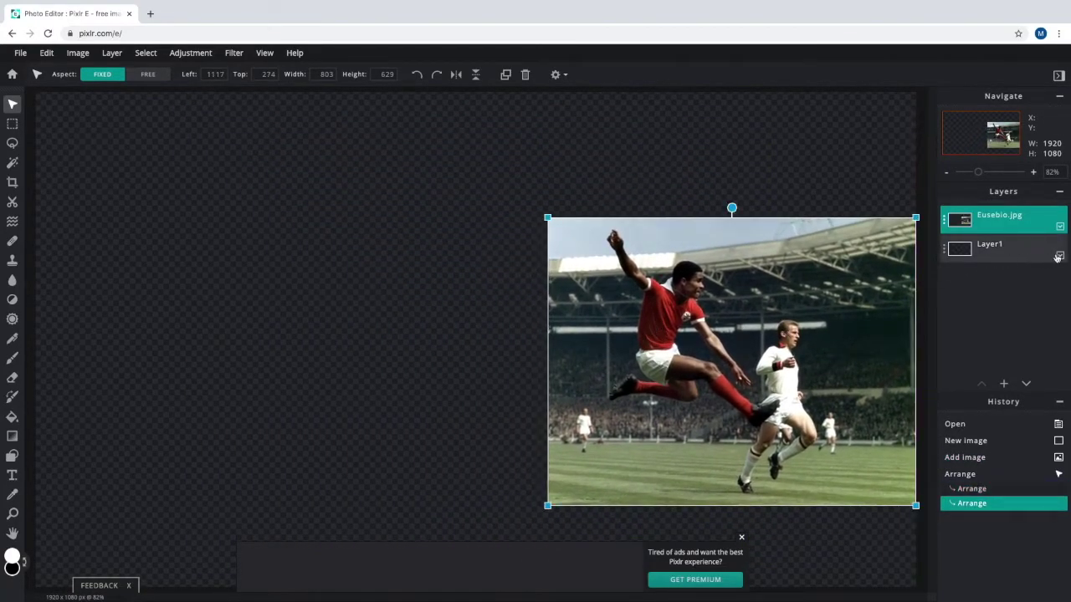
Add the image 03.-PA-2494170.jpg to the composition as a new layer
{"action": "left_click", "coordinate": [1003, 383]}
{"action": "left_click", "coordinate": [540, 325]}
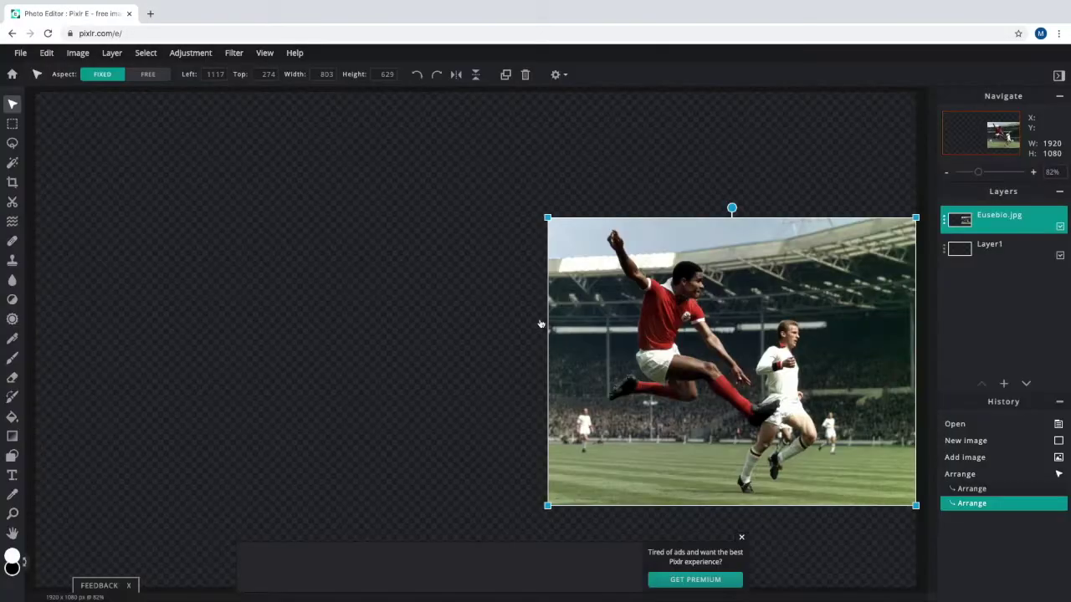
{"action": "left_click", "coordinate": [435, 30]}
{"action": "left_click", "coordinate": [728, 239]}
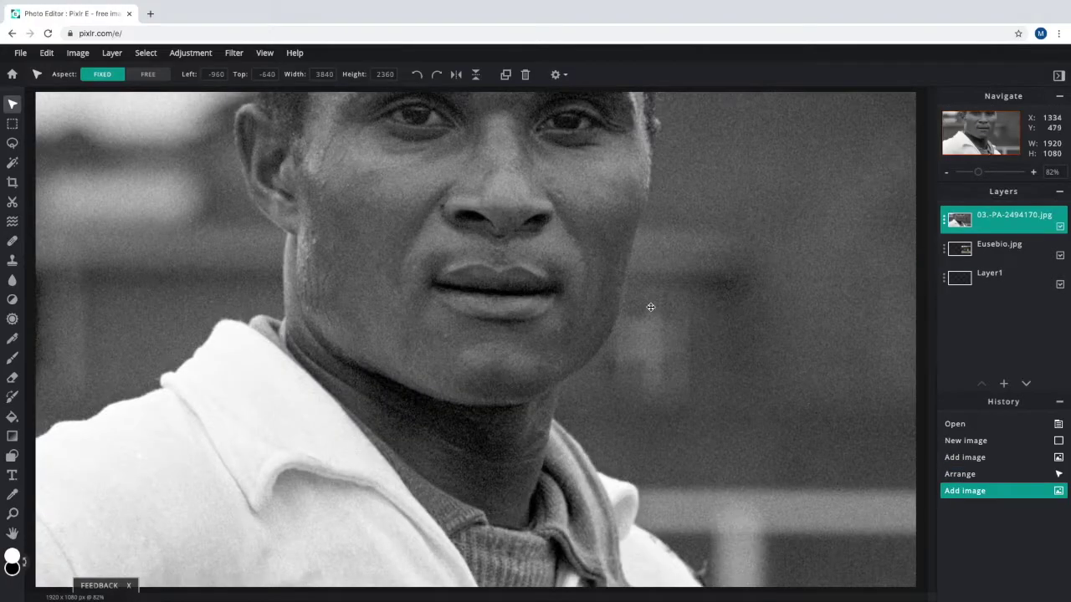
Scale the portrait photo down to about 2174 × 1336 px and position it so the head fits in the canvas's left half
{"action": "left_click_drag", "start_coordinate": [978, 172], "coordinate": [967, 172]}
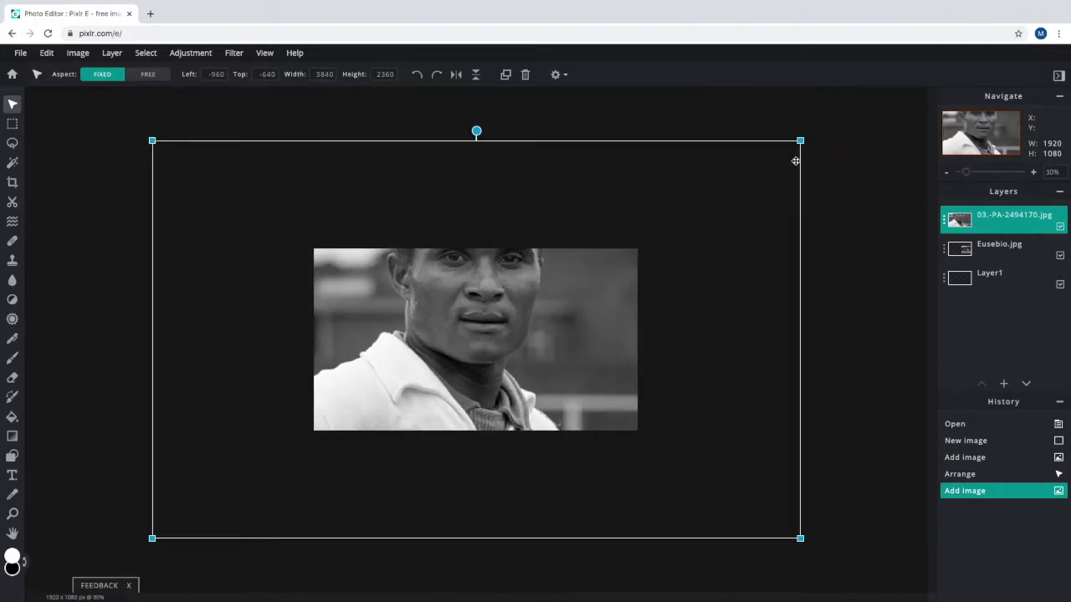
{"action": "left_click_drag", "start_coordinate": [800, 140], "coordinate": [512, 316]}
{"action": "left_click_drag", "start_coordinate": [424, 401], "coordinate": [497, 334]}
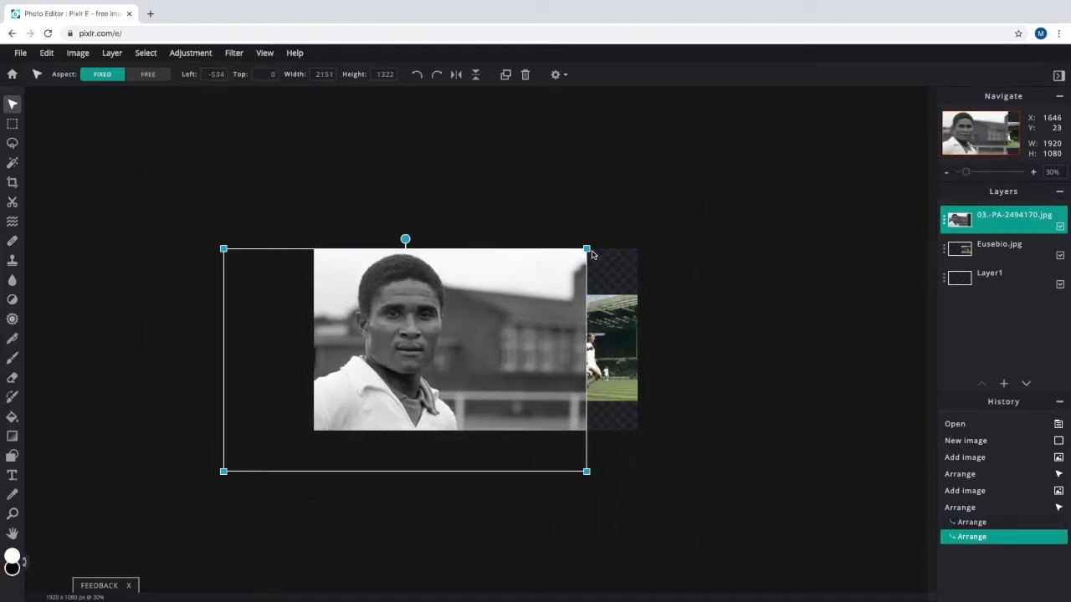
{"action": "left_click_drag", "start_coordinate": [589, 248], "coordinate": [591, 246]}
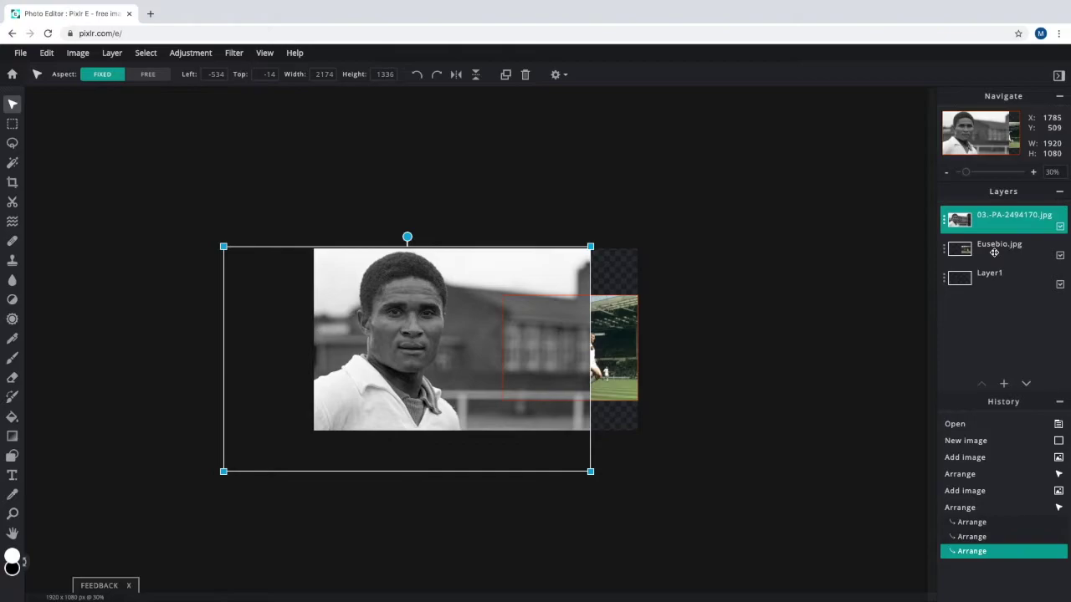
Bring the Eusebio.jpg layer above the portrait layer and move it to the canvas's lower-right corner
{"action": "left_click_drag", "start_coordinate": [994, 253], "coordinate": [996, 219]}
{"action": "left_click_drag", "start_coordinate": [612, 336], "coordinate": [609, 368]}
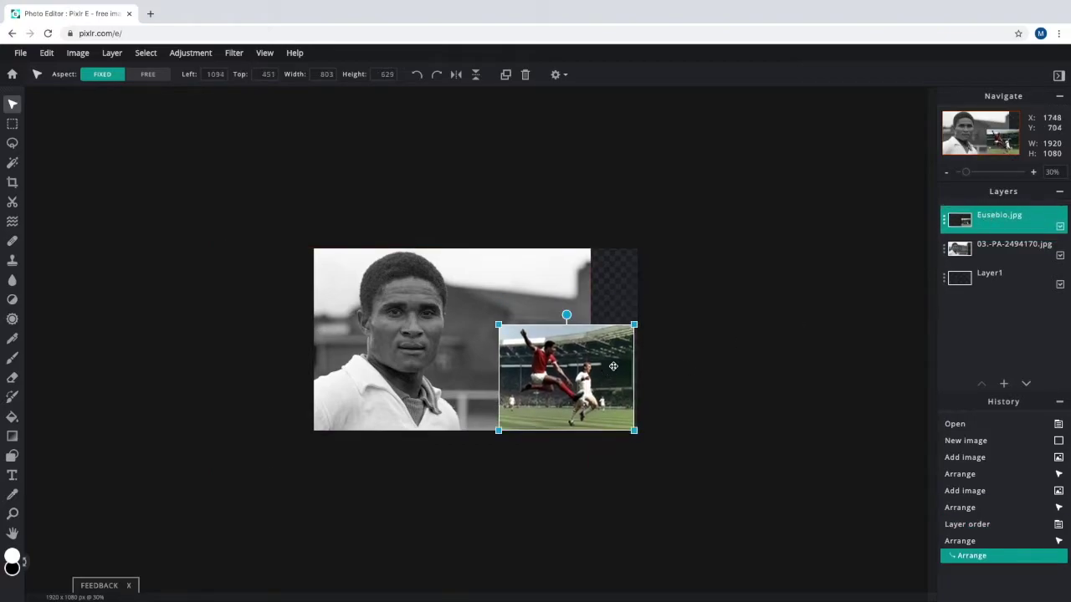
{"action": "left_click", "coordinate": [1060, 227]}
{"action": "left_click", "coordinate": [1060, 227]}
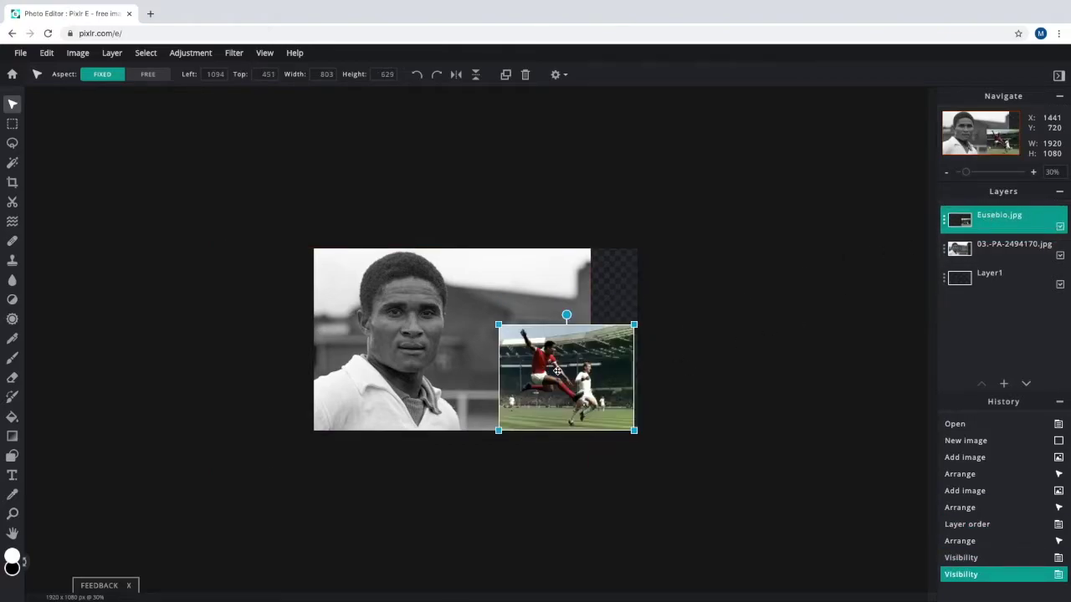
{"action": "left_click", "coordinate": [602, 303]}
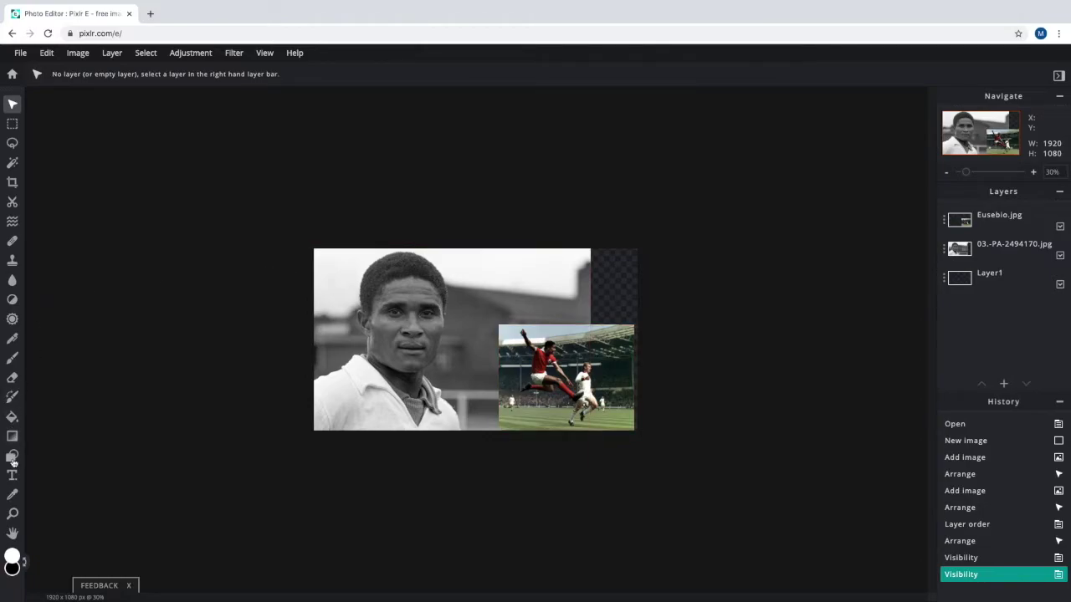
Add a text layer over the photos and give it a near-white color
{"action": "left_click", "coordinate": [12, 475]}
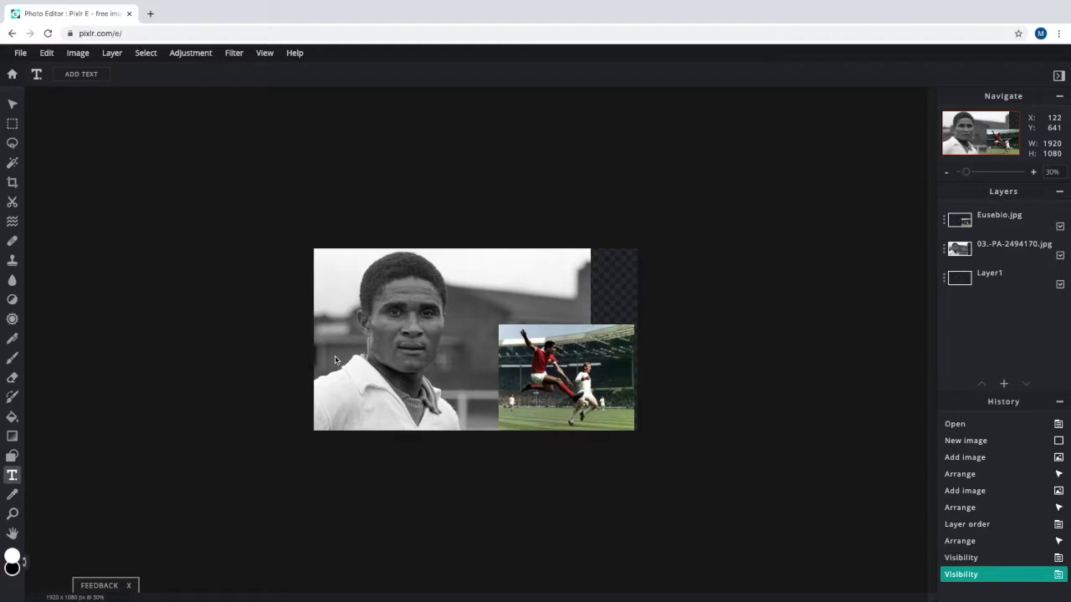
{"action": "left_click", "coordinate": [432, 357]}
{"action": "left_click", "coordinate": [618, 356]}
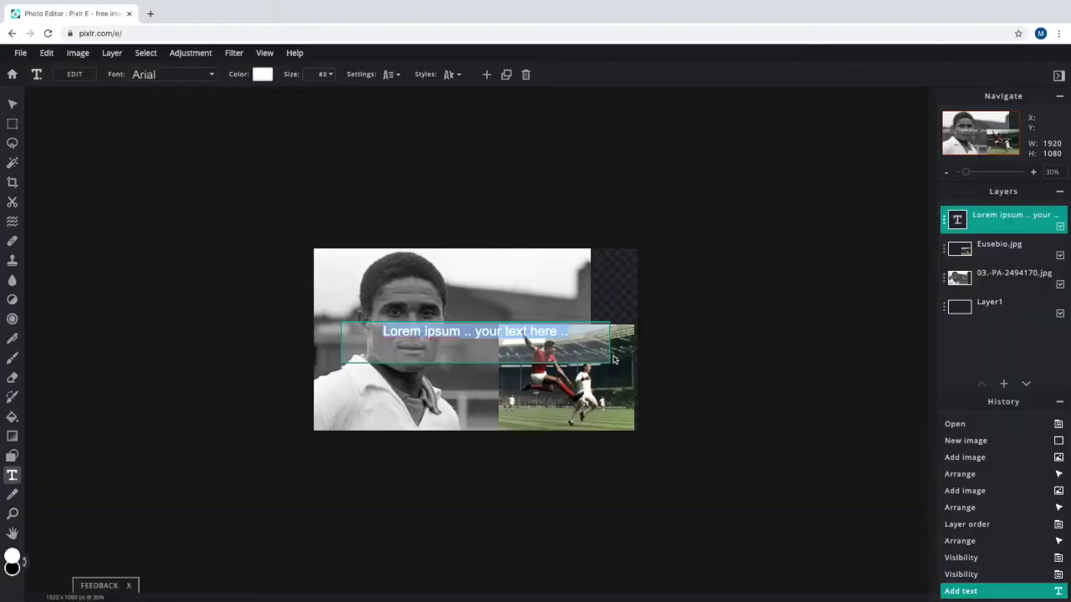
{"action": "left_click", "coordinate": [263, 74]}
{"action": "left_click", "coordinate": [436, 386]}
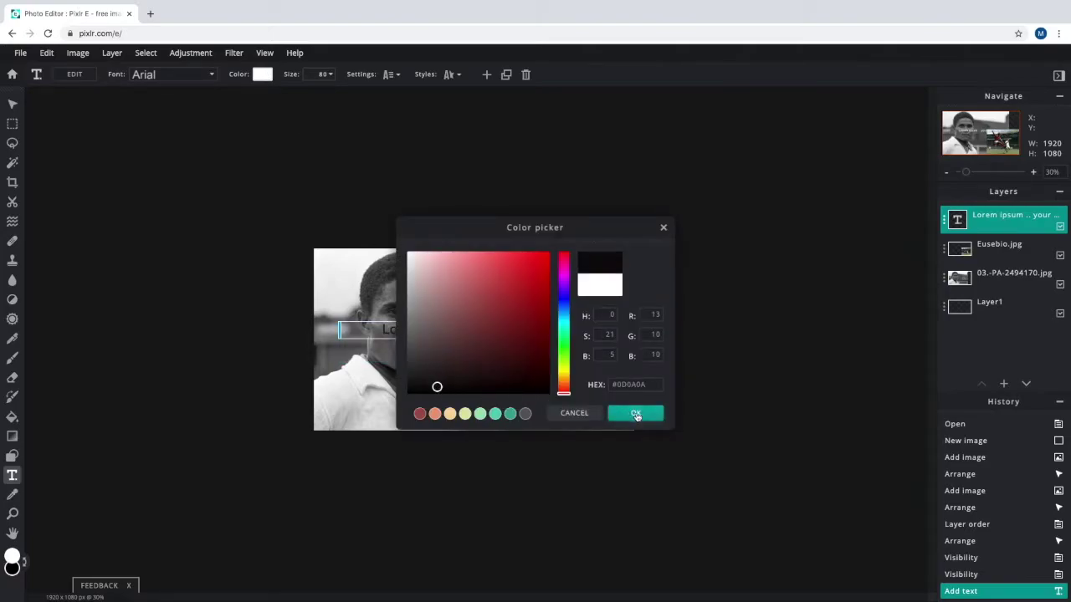
{"action": "left_click", "coordinate": [413, 266]}
{"action": "left_click", "coordinate": [634, 412]}
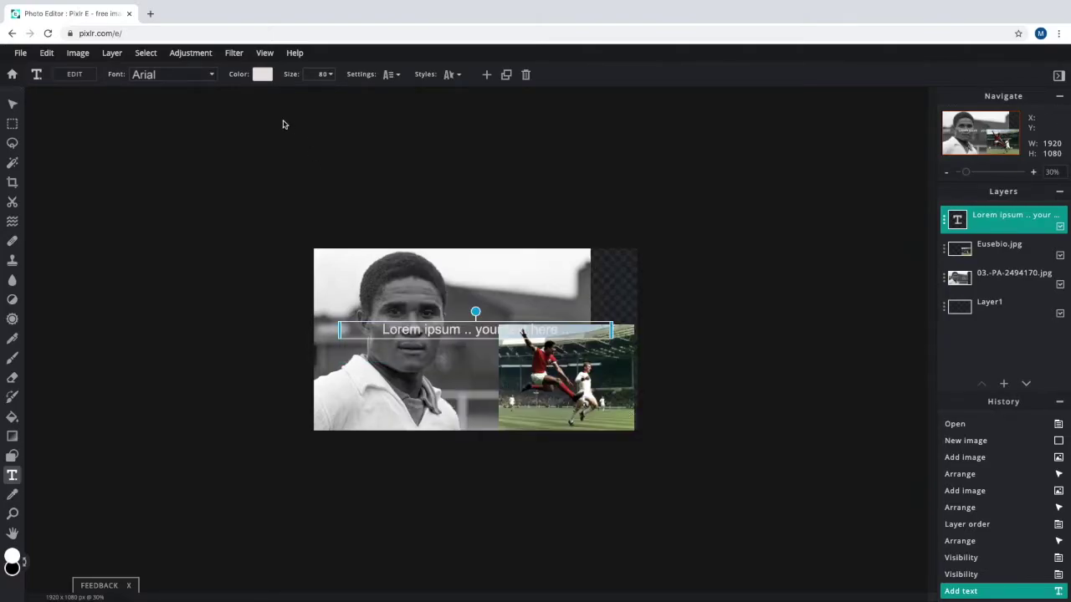
Hide the two photo layers and replace the placeholder text with EUSEBIO
{"action": "left_click", "coordinate": [1060, 255]}
{"action": "left_click", "coordinate": [1060, 284]}
{"action": "left_click", "coordinate": [323, 76]}
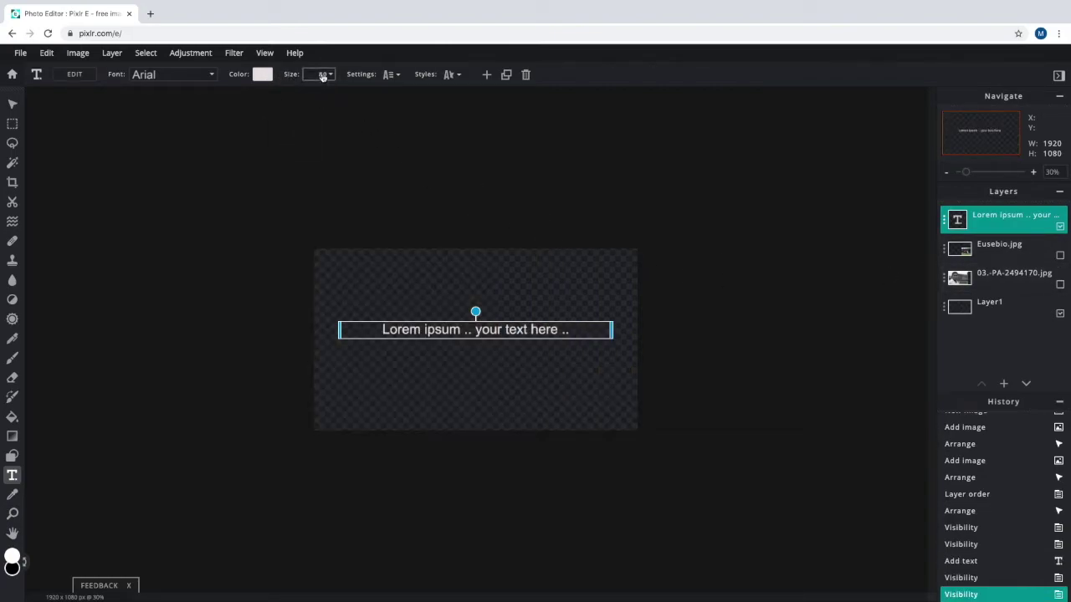
{"action": "double_click", "coordinate": [461, 332]}
{"action": "type", "text": "EUSEBIO"}
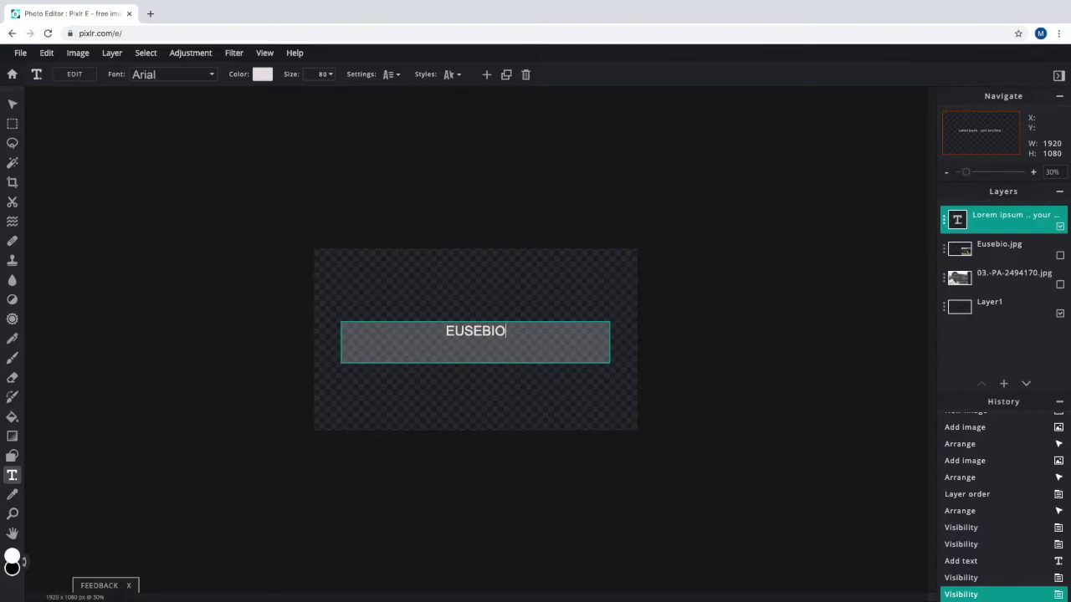
Set the EUSEBIO text's size to 391
{"action": "left_click_drag", "start_coordinate": [509, 334], "coordinate": [446, 331]}
{"action": "left_click", "coordinate": [324, 74]}
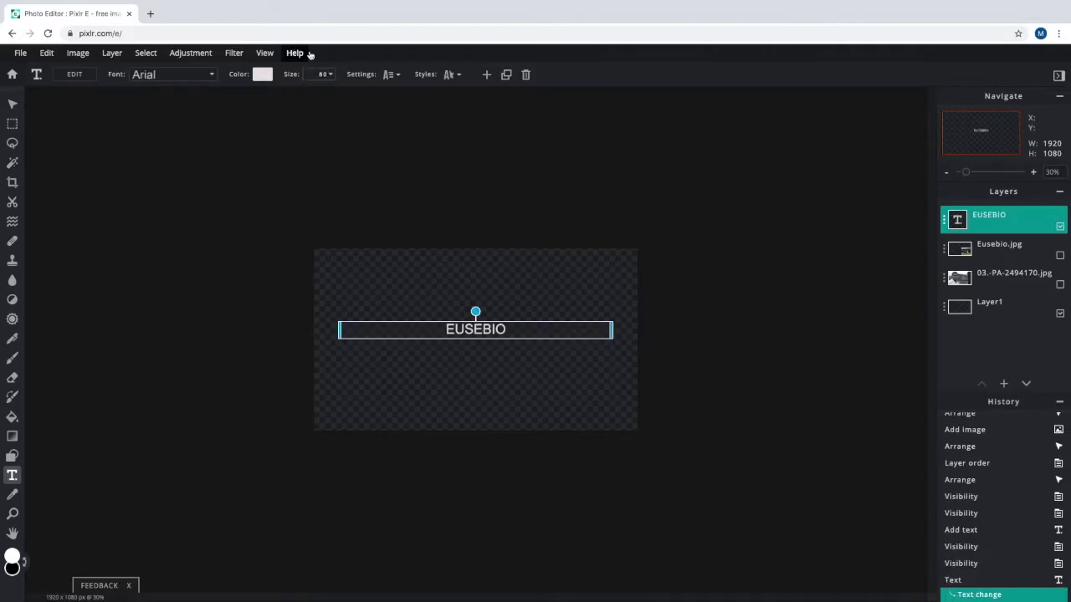
{"action": "left_click", "coordinate": [324, 74]}
{"action": "left_click_drag", "start_coordinate": [246, 94], "coordinate": [275, 97]}
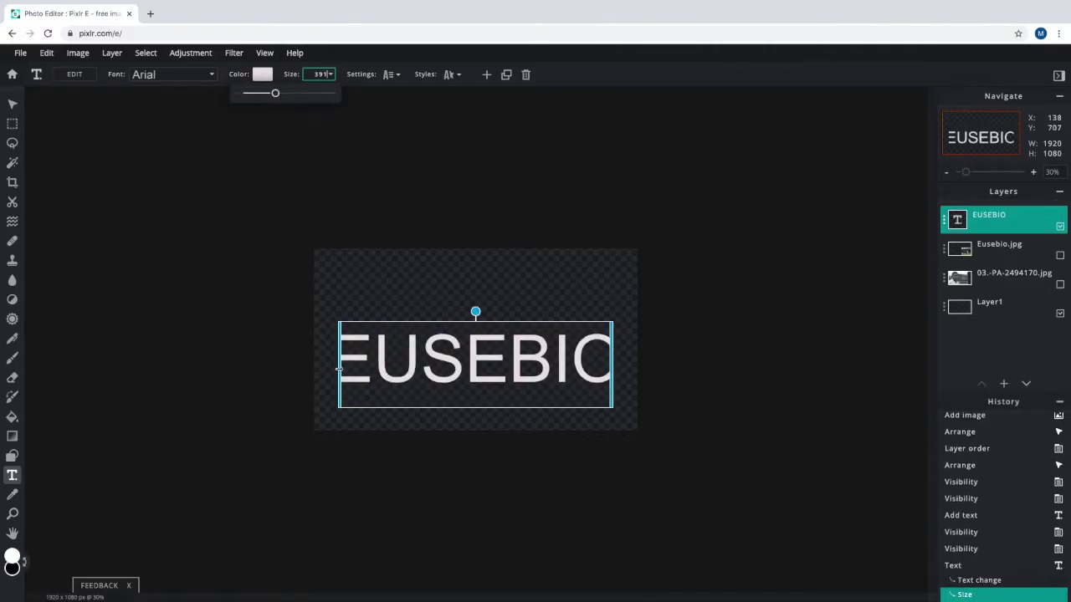
Widen the EUSEBIO text box to about 1909 px, spanning the canvas, and move it up to the vertical middle
{"action": "left_click", "coordinate": [332, 371]}
{"action": "left_click_drag", "start_coordinate": [341, 365], "coordinate": [313, 365]}
{"action": "left_click_drag", "start_coordinate": [613, 368], "coordinate": [640, 368]}
{"action": "key", "text": "v"}
{"action": "left_click_drag", "start_coordinate": [551, 370], "coordinate": [461, 342]}
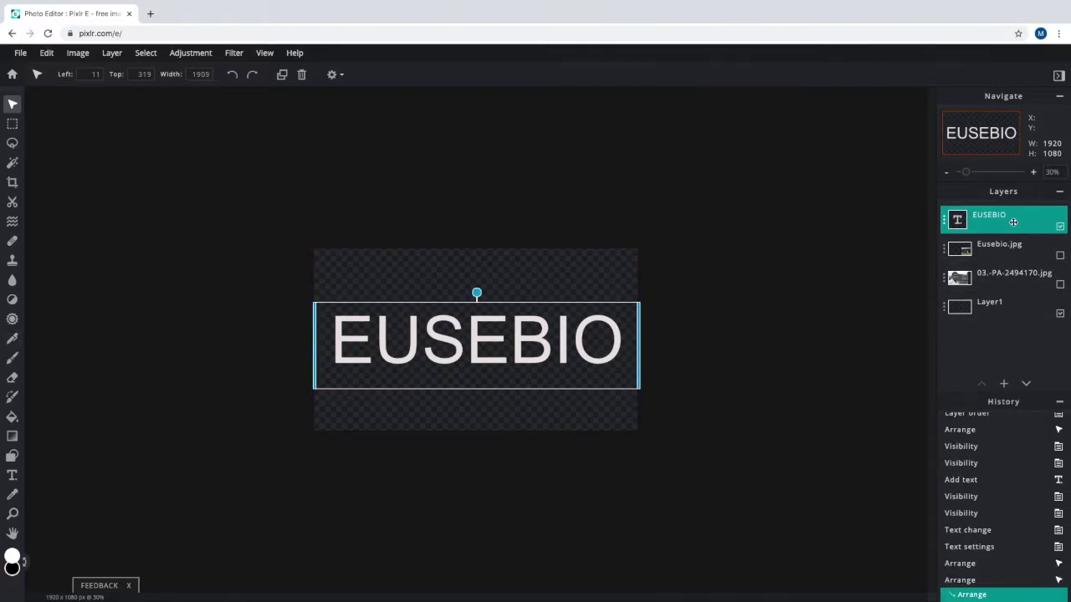
Try adjusting the letter spacing of the EUSEBIO text
{"action": "left_click", "coordinate": [12, 474]}
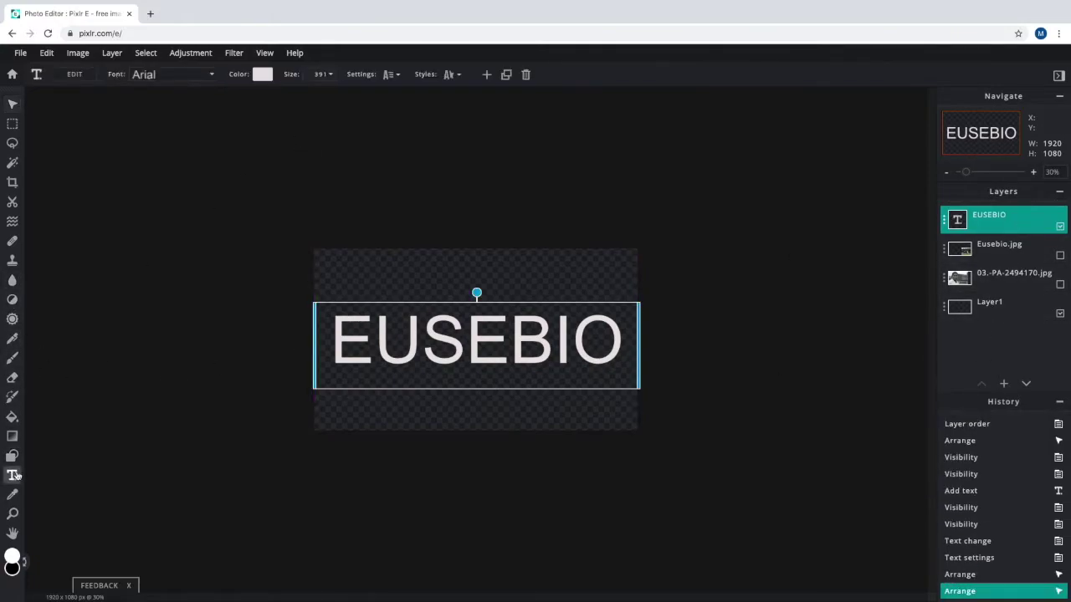
{"action": "double_click", "coordinate": [520, 341]}
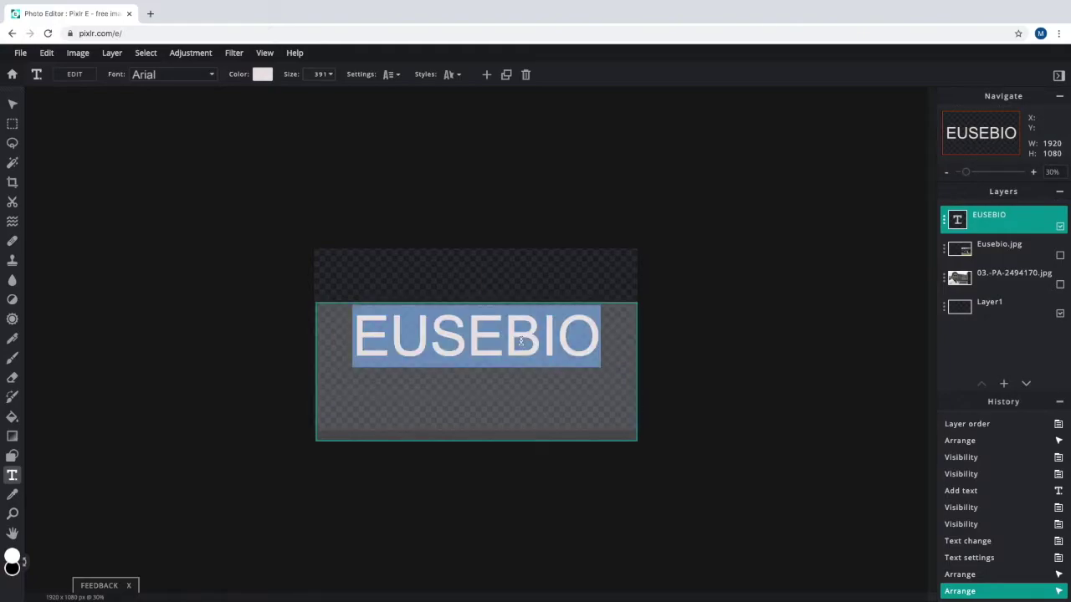
{"action": "left_click", "coordinate": [390, 74]}
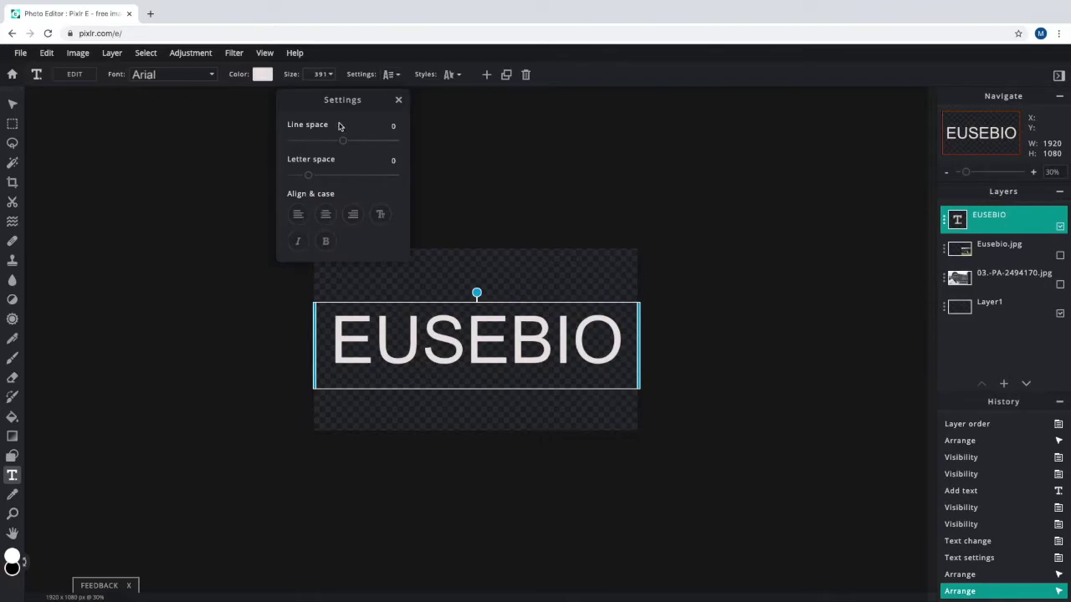
{"action": "left_click_drag", "start_coordinate": [309, 178], "coordinate": [311, 180]}
{"action": "left_click", "coordinate": [415, 163]}
Browse the available fonts and set the EUSEBIO text's font to Molot
{"action": "left_click", "coordinate": [201, 78]}
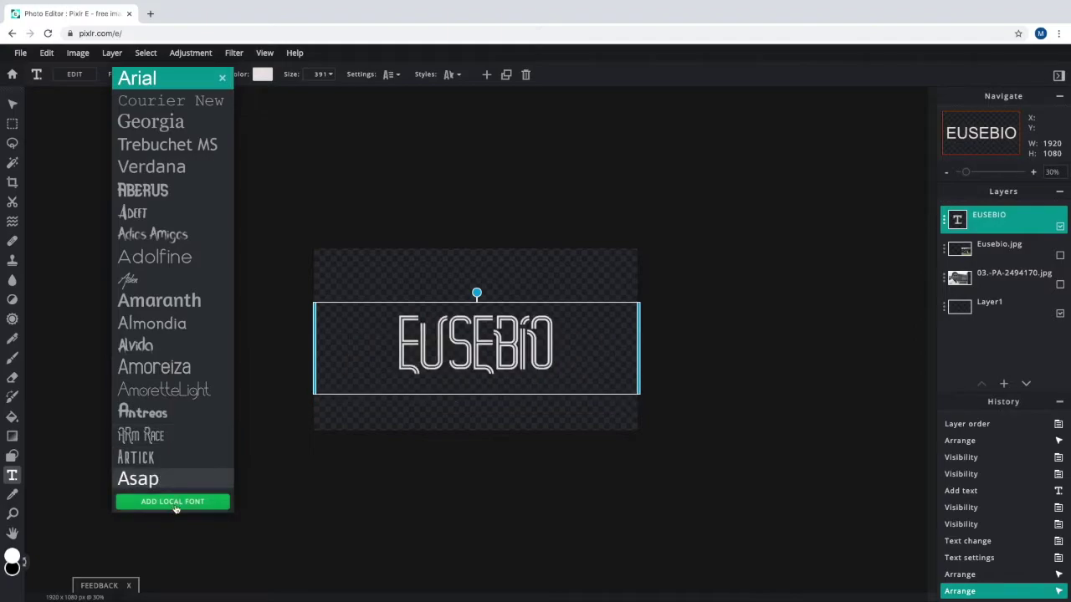
{"action": "scroll", "coordinate": [168, 438], "scroll_direction": "down", "scroll_amount": 3}
{"action": "scroll", "coordinate": [164, 456], "scroll_direction": "up", "scroll_amount": 3}
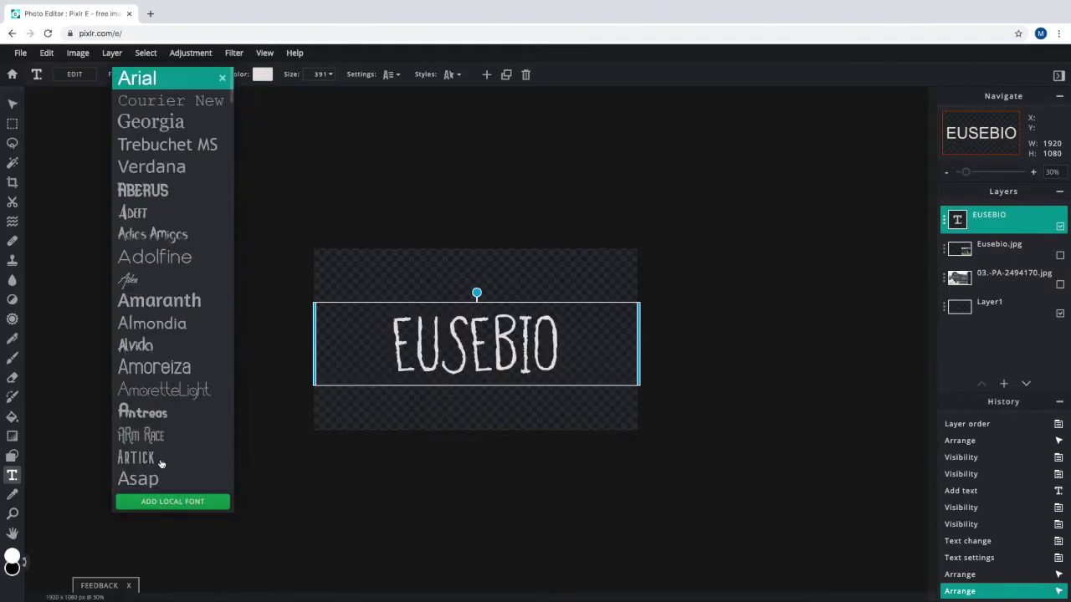
{"action": "scroll", "coordinate": [163, 455], "scroll_direction": "down", "scroll_amount": 15}
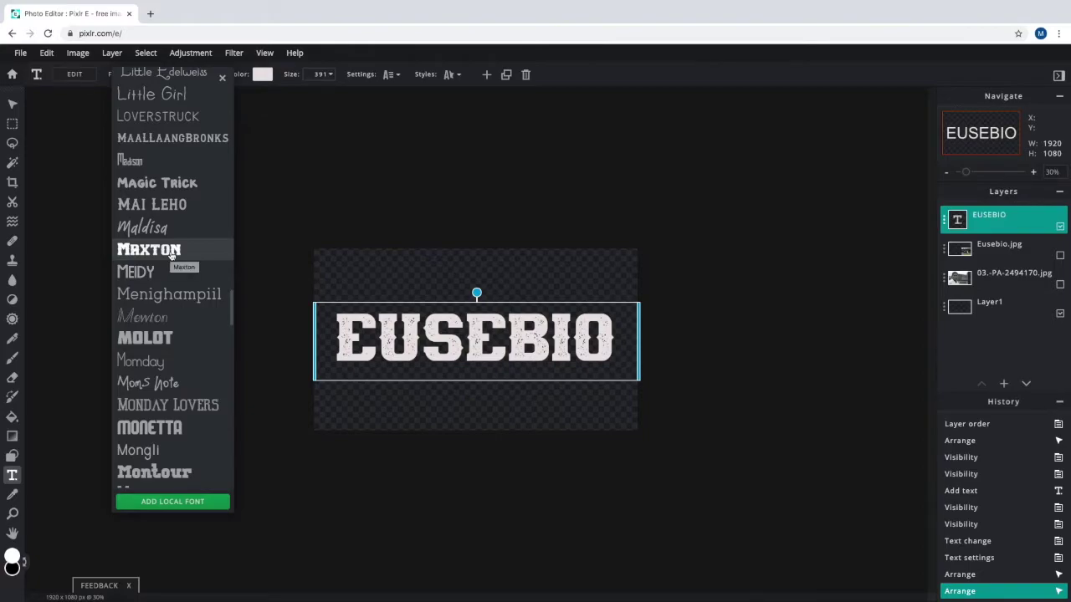
{"action": "left_click", "coordinate": [168, 337]}
Try the background style on the EUSEBIO text and turn it off again
{"action": "double_click", "coordinate": [481, 347]}
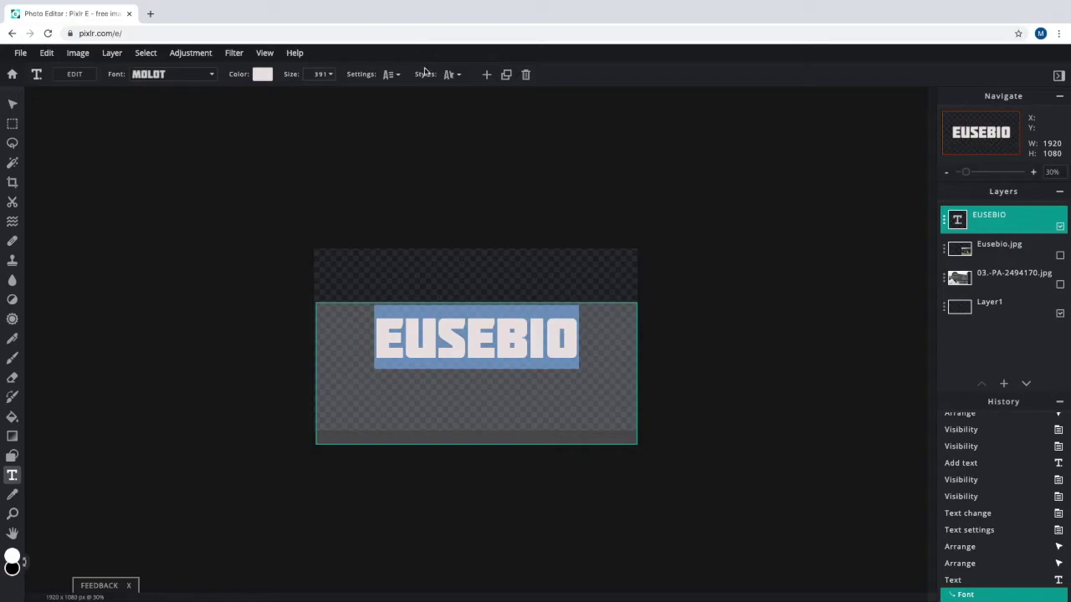
{"action": "left_click", "coordinate": [459, 78]}
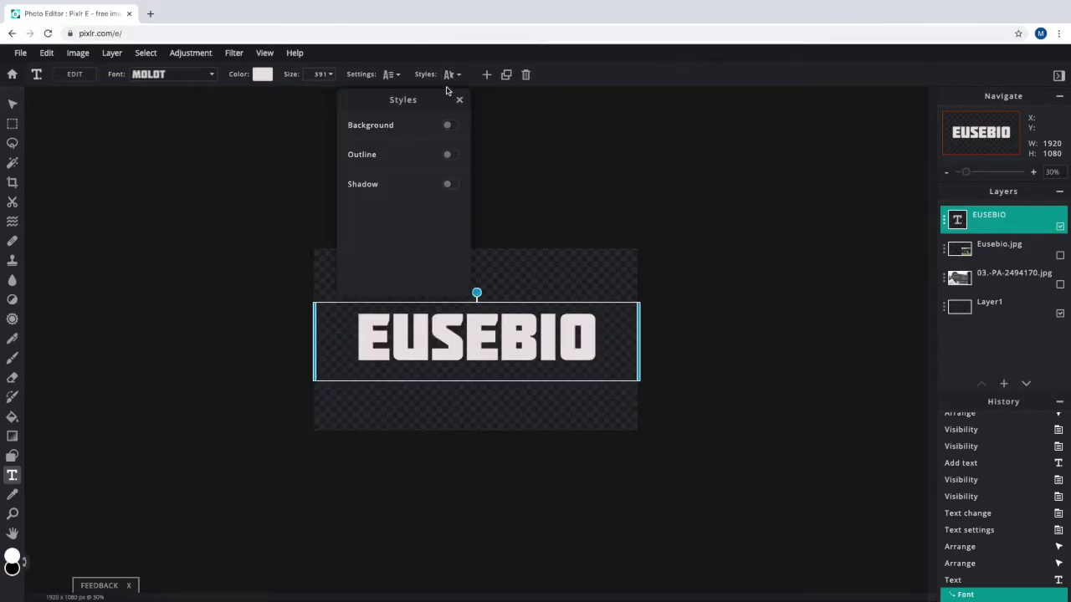
{"action": "left_click", "coordinate": [447, 127]}
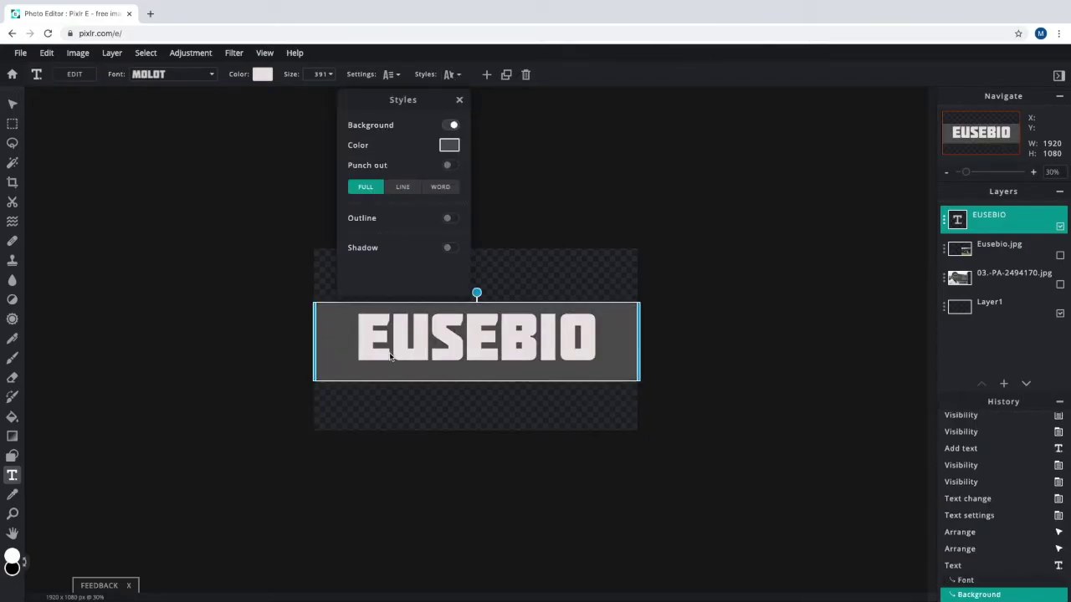
{"action": "left_click", "coordinate": [453, 125]}
Give the EUSEBIO text a black outline of size 2 and try its punch-out option
{"action": "left_click", "coordinate": [448, 155]}
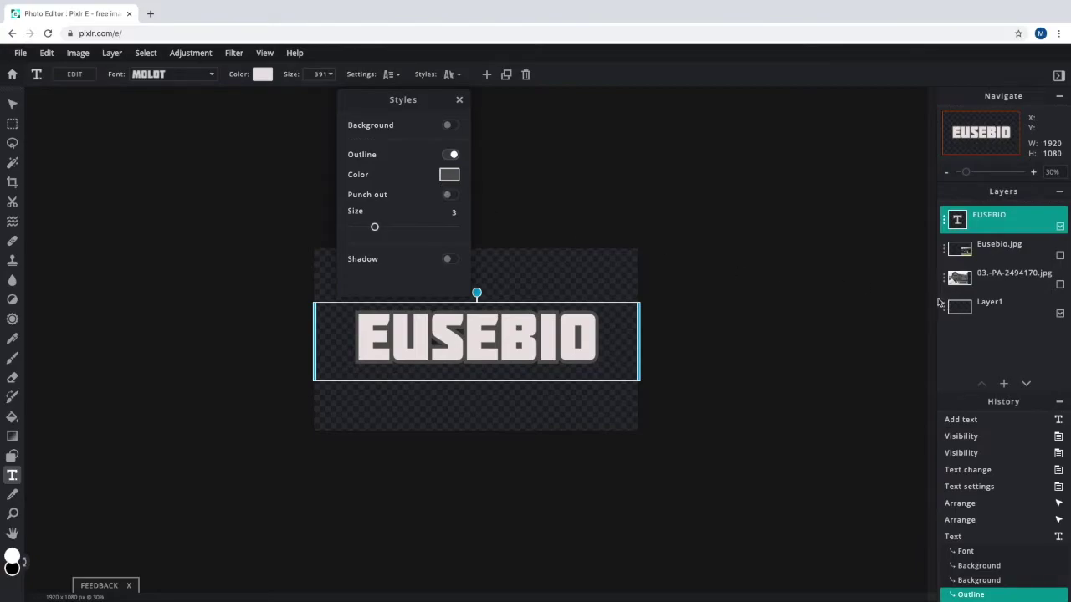
{"action": "left_click", "coordinate": [449, 176]}
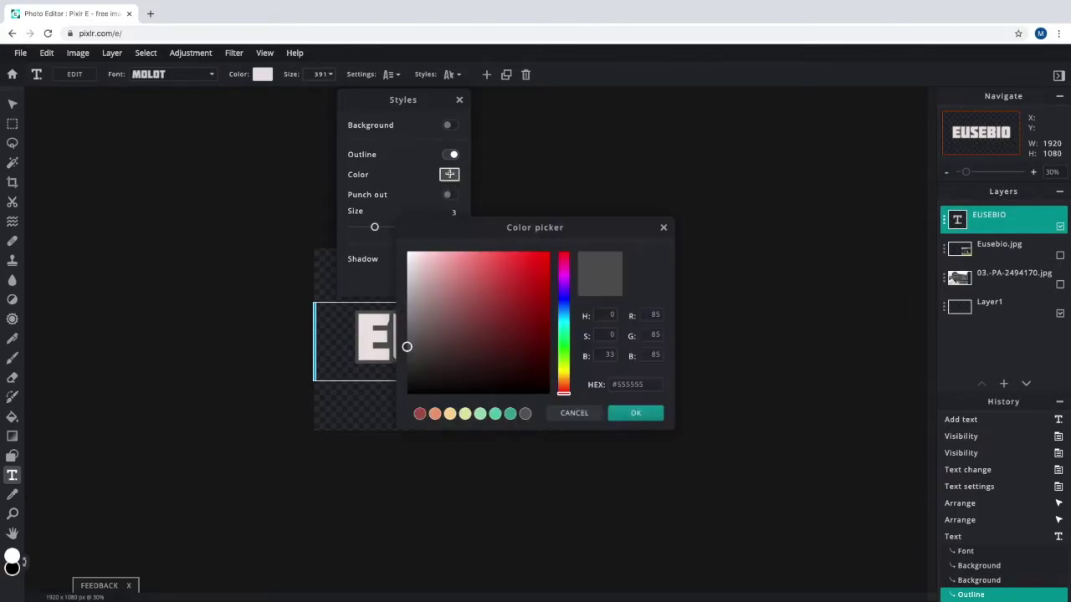
{"action": "left_click", "coordinate": [423, 390]}
{"action": "left_click", "coordinate": [634, 412]}
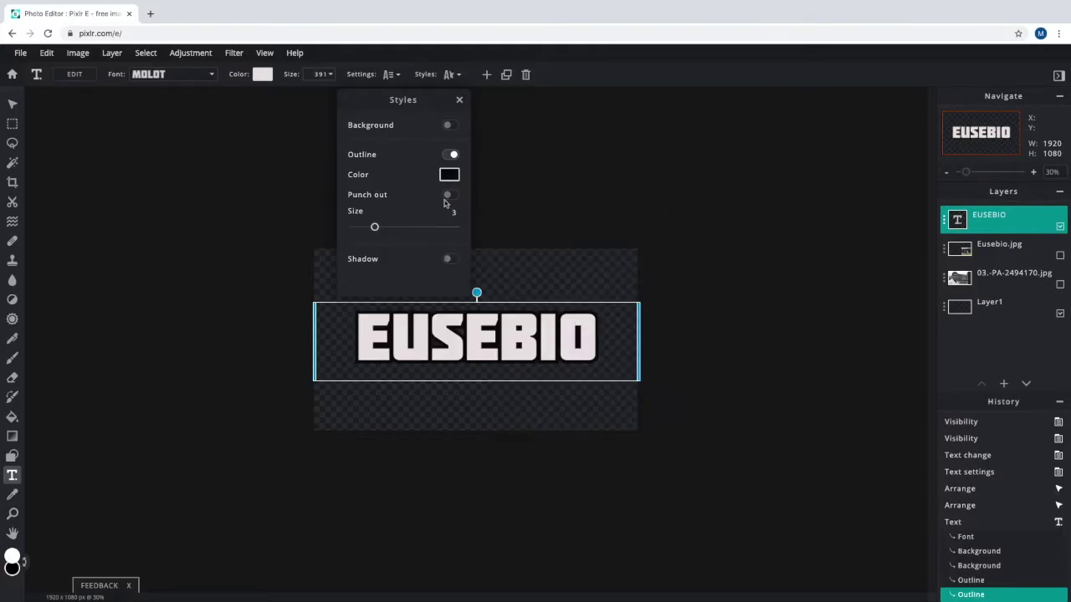
{"action": "mouse_move", "coordinate": [376, 228]}
{"action": "left_mouse_down"}
{"action": "mouse_move", "coordinate": [444, 227]}
{"action": "mouse_move", "coordinate": [362, 233]}
{"action": "left_mouse_up"}
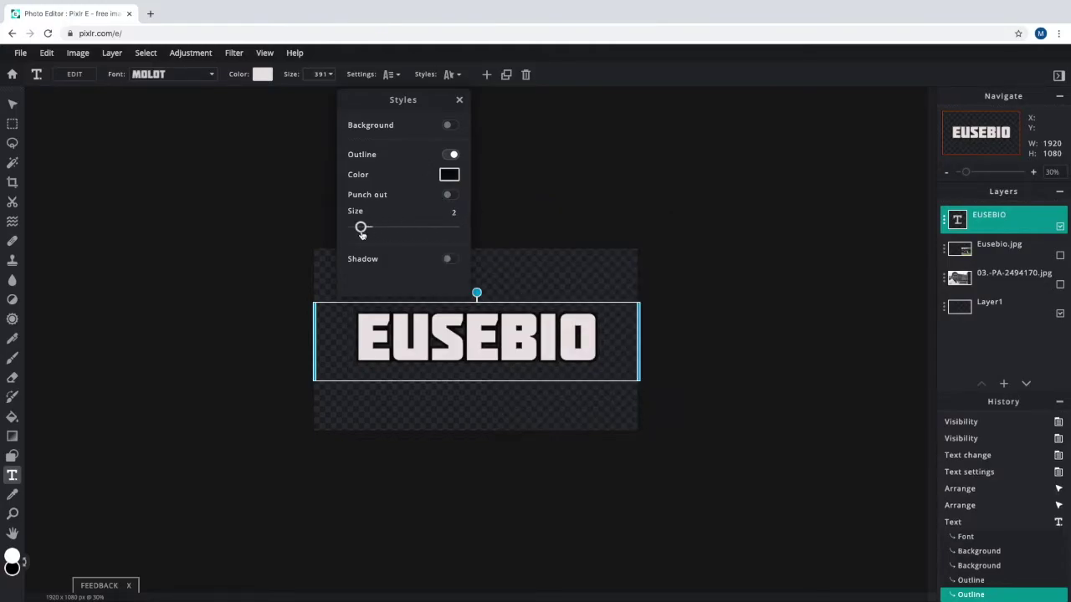
{"action": "left_click", "coordinate": [450, 195]}
{"action": "left_click", "coordinate": [450, 196]}
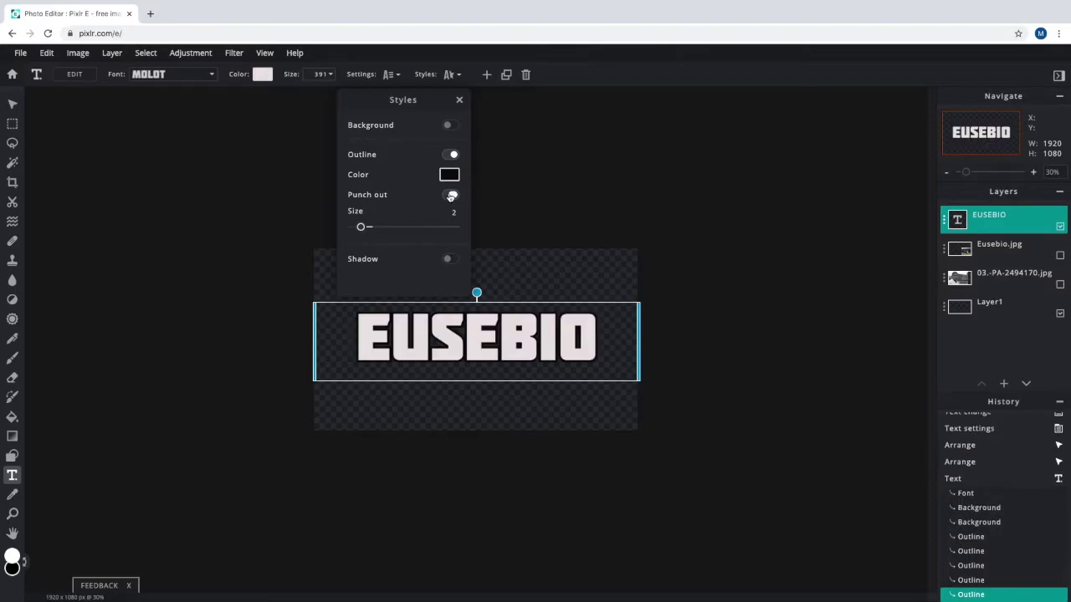
Show the 03.-PA-2494170.jpg layer behind the title and reselect the EUSEBIO text layer
{"action": "left_click", "coordinate": [1059, 284]}
{"action": "left_click", "coordinate": [1059, 284]}
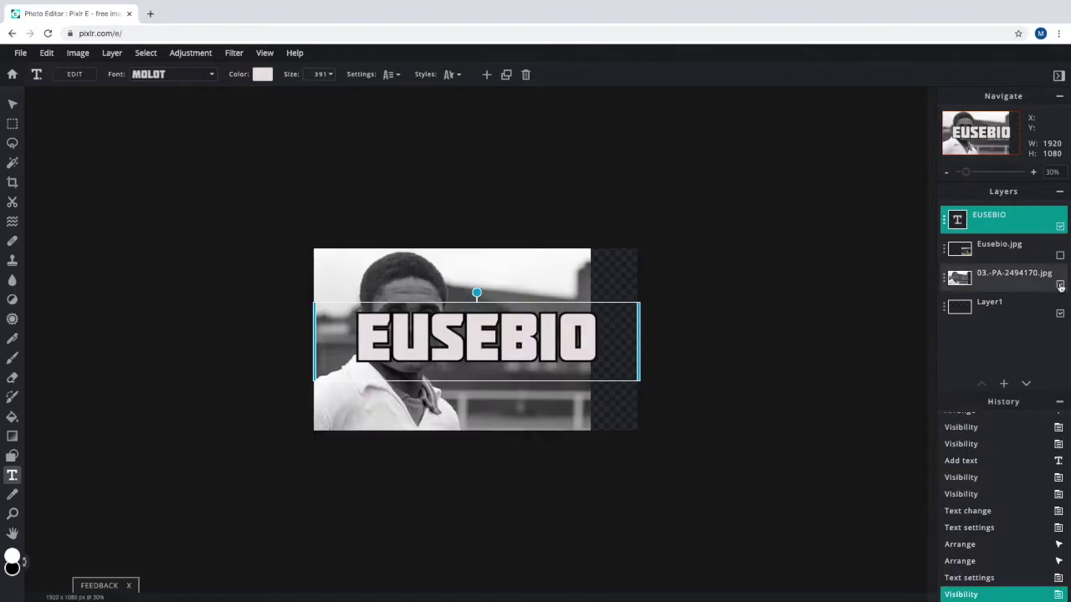
{"action": "left_click", "coordinate": [478, 271]}
{"action": "left_click", "coordinate": [506, 272]}
{"action": "left_click", "coordinate": [553, 359]}
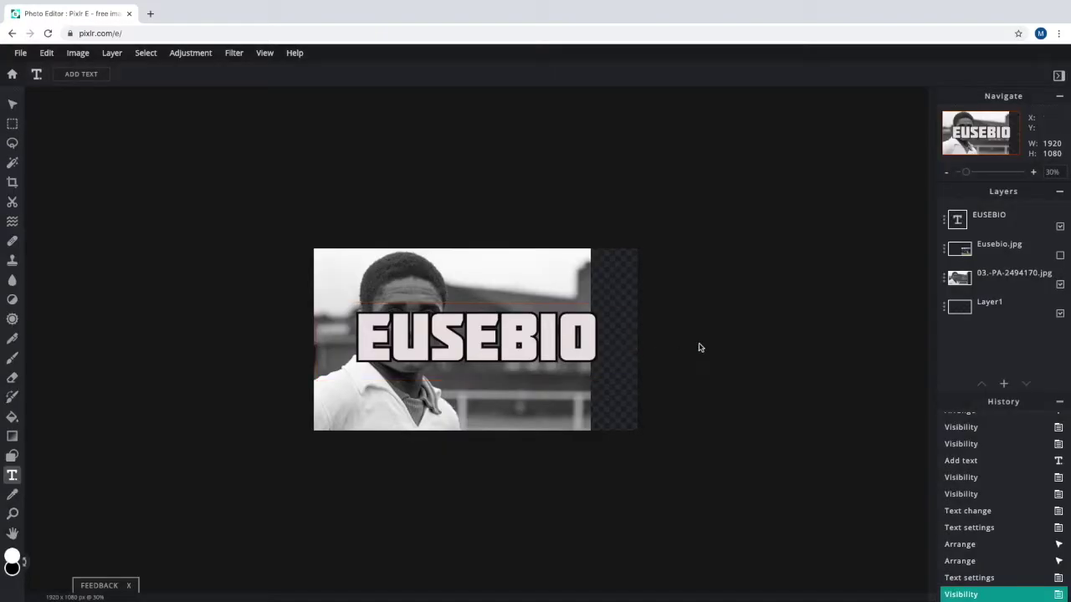
{"action": "left_click", "coordinate": [995, 216]}
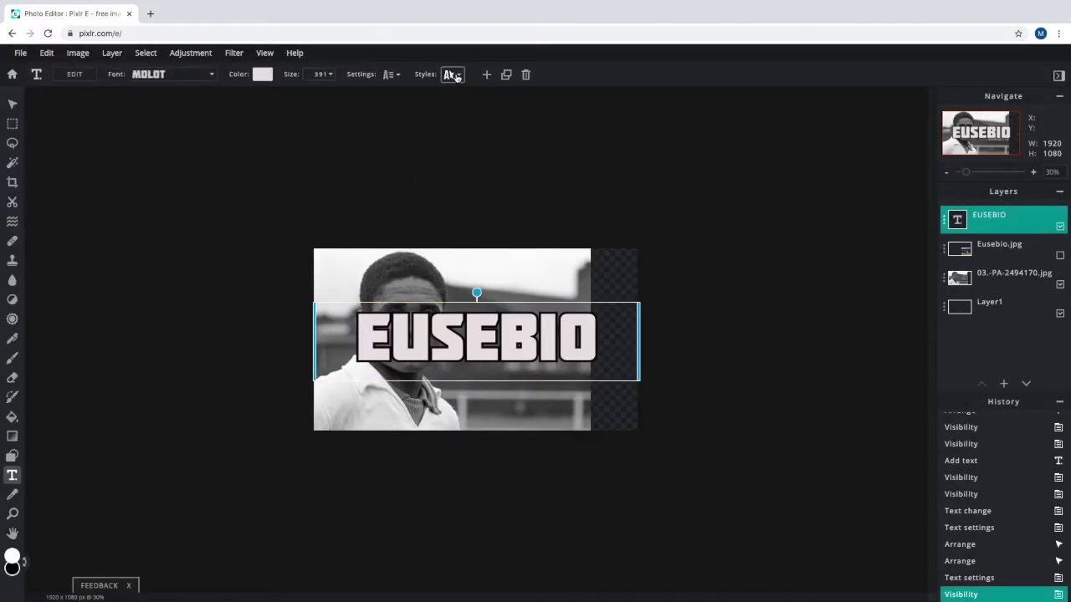
Turn on punch-out for the EUSEBIO text's size 2 outline, and try the shadow style before switching it off
{"action": "left_click", "coordinate": [456, 76]}
{"action": "left_click", "coordinate": [449, 196]}
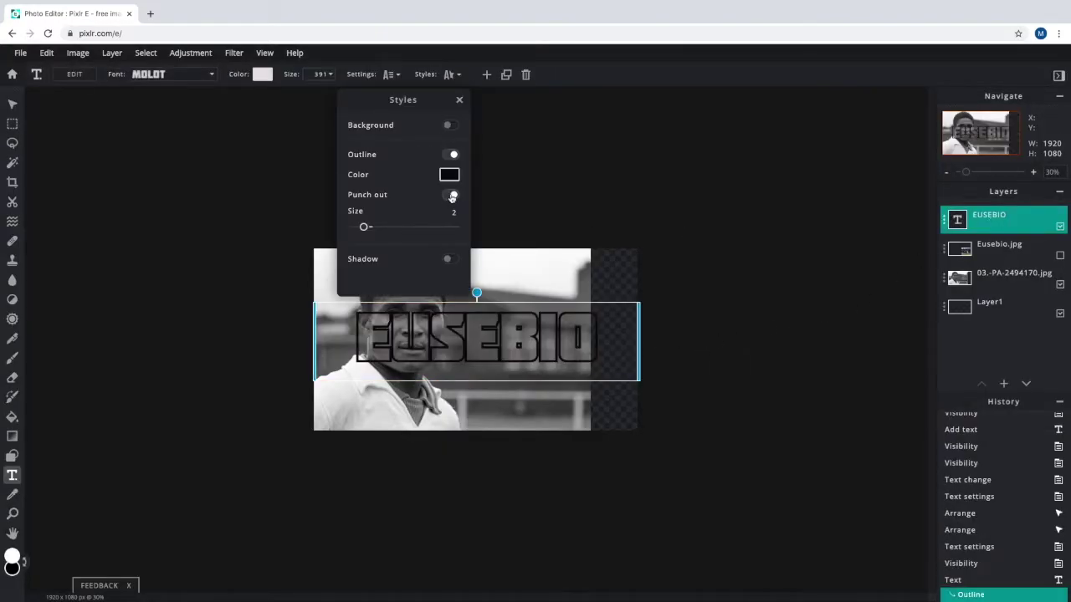
{"action": "left_click_drag", "start_coordinate": [363, 228], "coordinate": [364, 228]}
{"action": "left_click", "coordinate": [450, 260]}
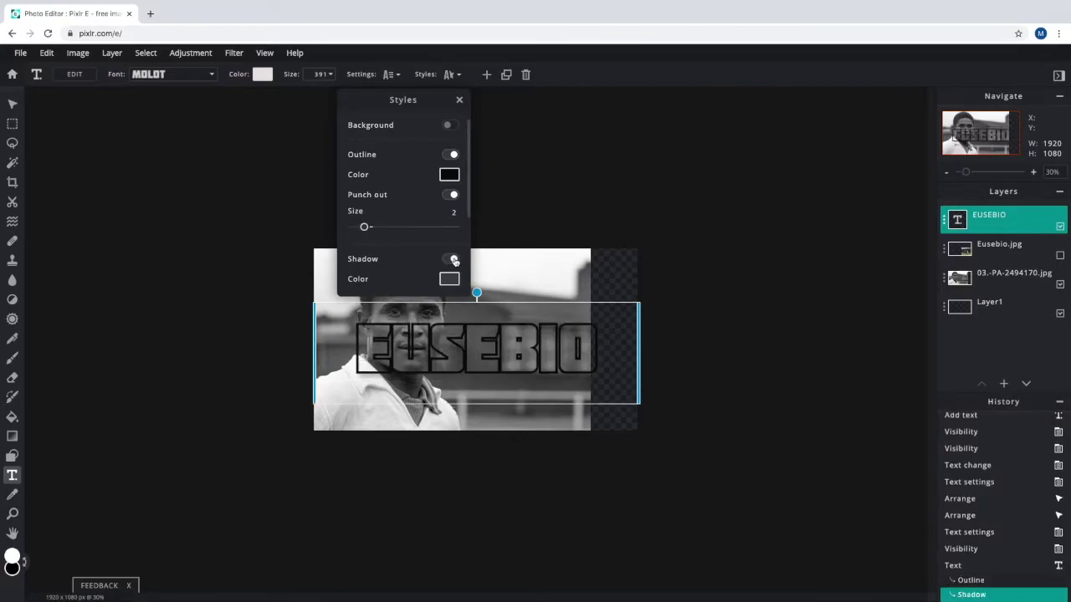
{"action": "left_click", "coordinate": [452, 260]}
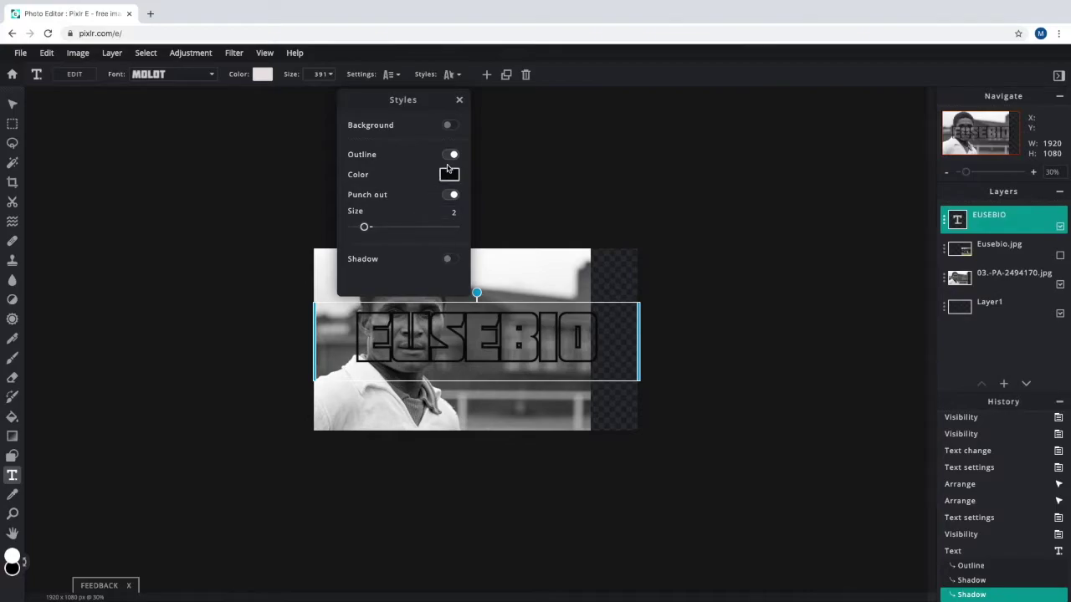
{"action": "left_click", "coordinate": [458, 100]}
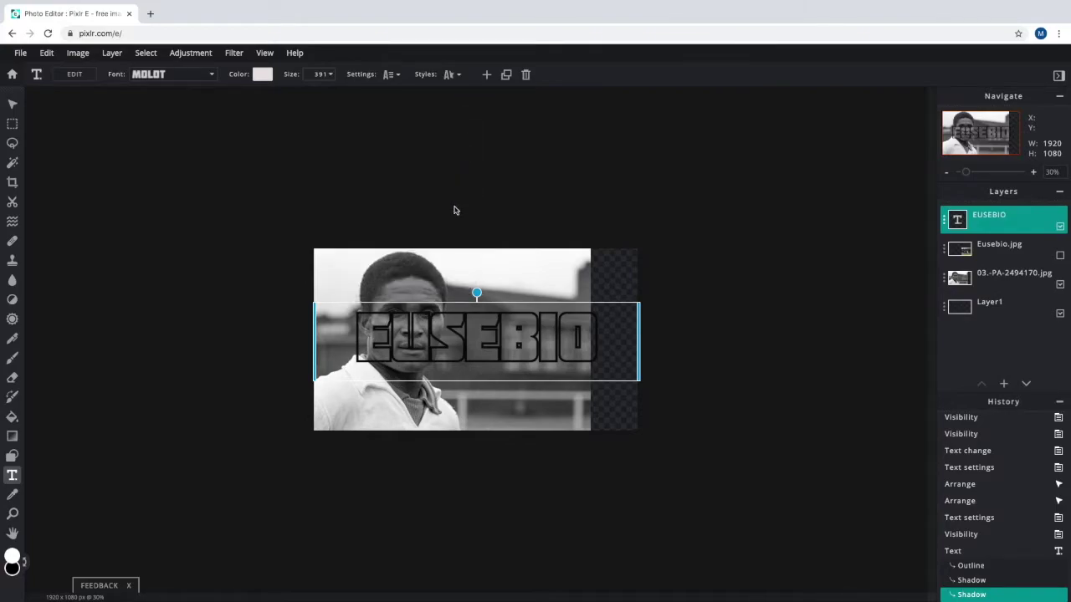
Move the EUSEBIO text lower over the portrait, to about Left 11 and Top 401
{"action": "left_click", "coordinate": [13, 103]}
{"action": "mouse_move", "coordinate": [471, 339]}
{"action": "left_mouse_down"}
{"action": "mouse_move", "coordinate": [449, 325]}
{"action": "mouse_move", "coordinate": [455, 336]}
{"action": "left_mouse_up"}
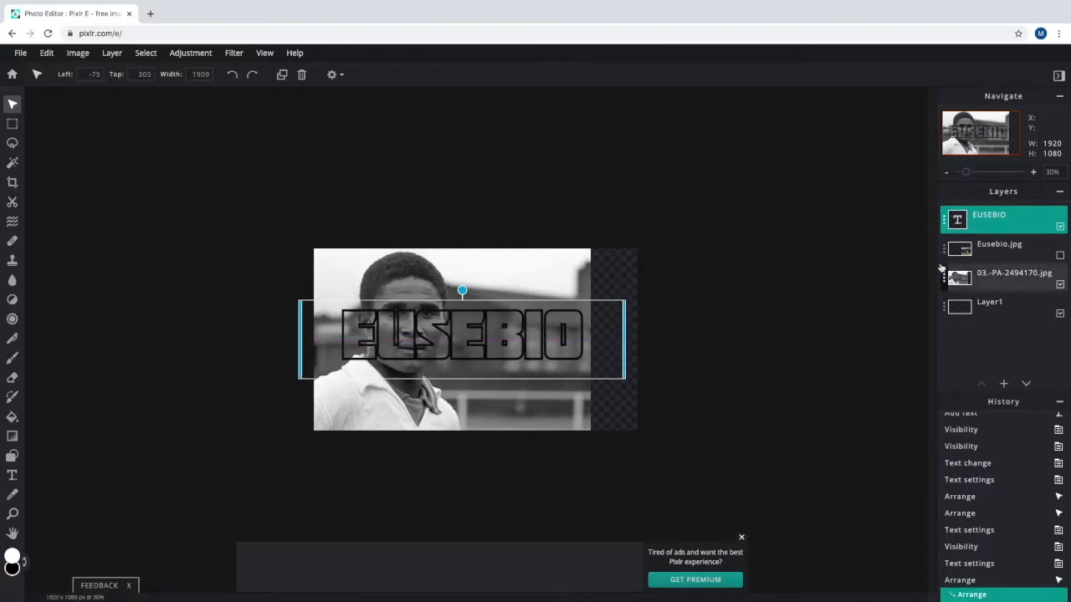
{"action": "left_click_drag", "start_coordinate": [485, 339], "coordinate": [500, 355]}
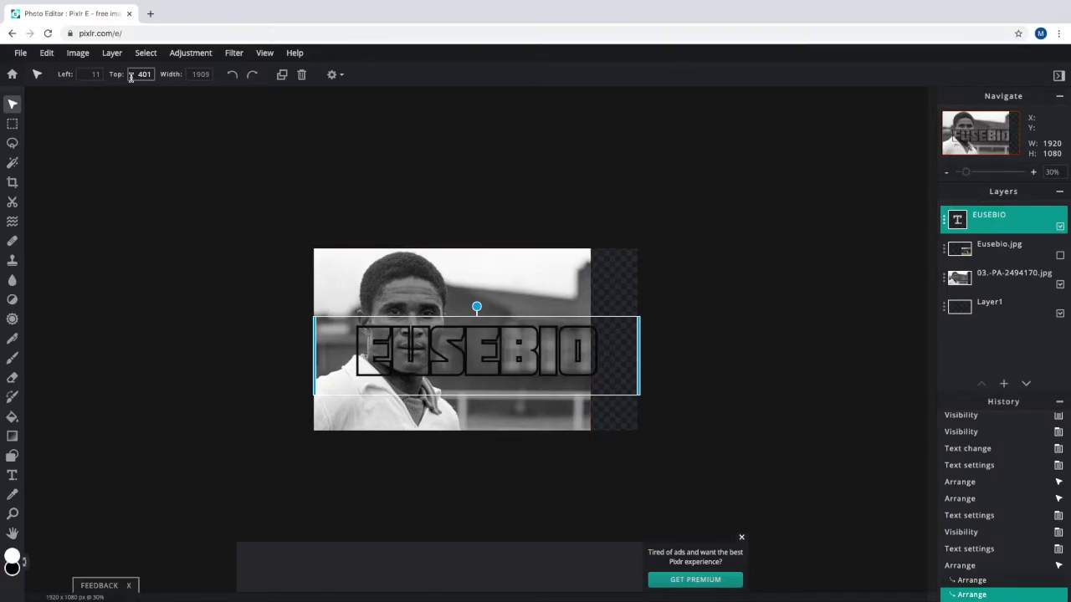
Rasterize the EUSEBIO text layer and enlarge it to about 2325 × 573 px at Left -280, Top 391
{"action": "left_click", "coordinate": [114, 55]}
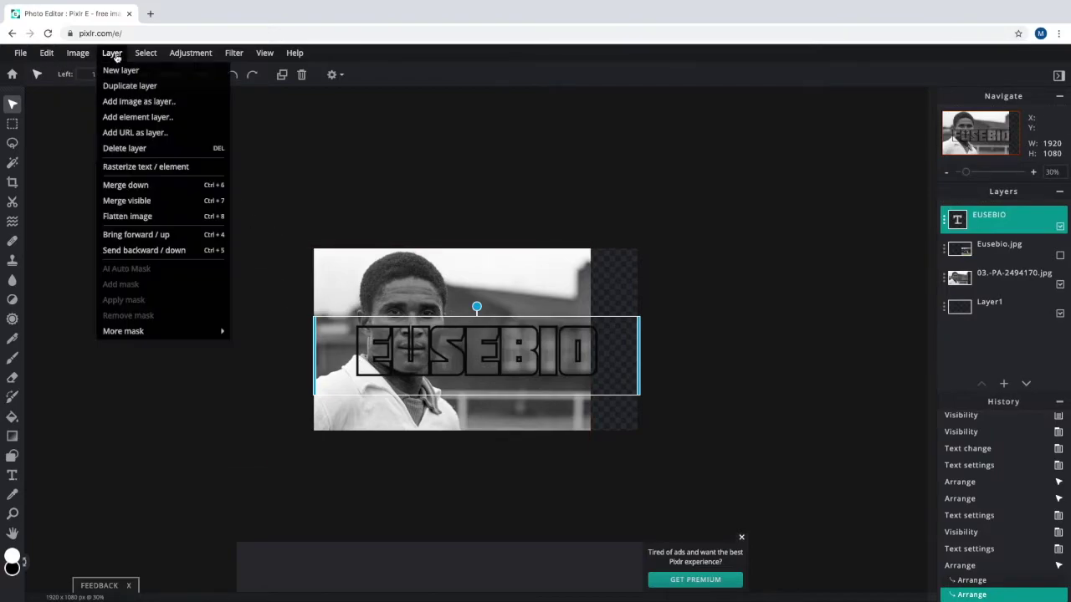
{"action": "left_click", "coordinate": [140, 168]}
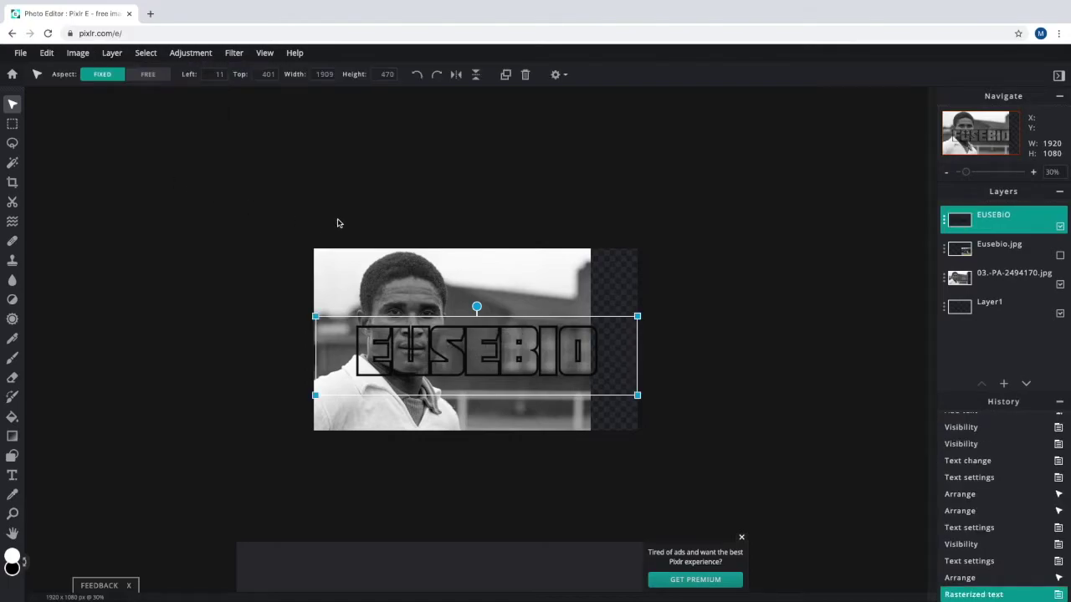
{"action": "mouse_move", "coordinate": [315, 316]}
{"action": "left_mouse_down"}
{"action": "mouse_move", "coordinate": [277, 290]}
{"action": "mouse_move", "coordinate": [298, 306]}
{"action": "left_mouse_up"}
{"action": "mouse_move", "coordinate": [464, 309]}
{"action": "left_mouse_down"}
{"action": "mouse_move", "coordinate": [498, 301]}
{"action": "mouse_move", "coordinate": [463, 293]}
{"action": "left_mouse_up"}
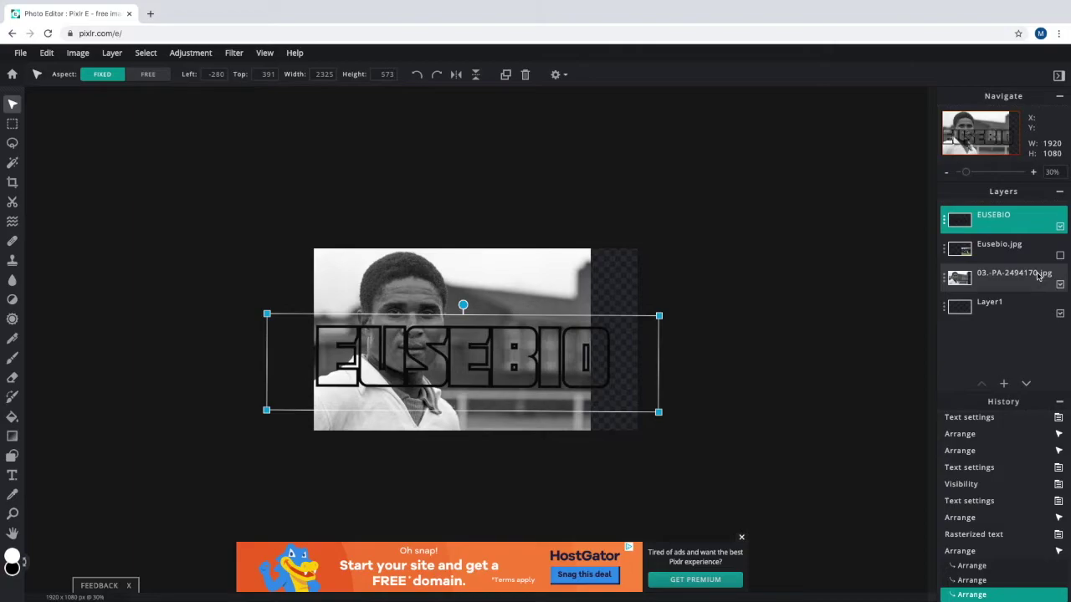
Hide the EUSEBIO layer and enlarge the 03.-PA-2494170.jpg portrait to about 2597 × 1596 px at Left -772, Top 0
{"action": "left_click", "coordinate": [1059, 226]}
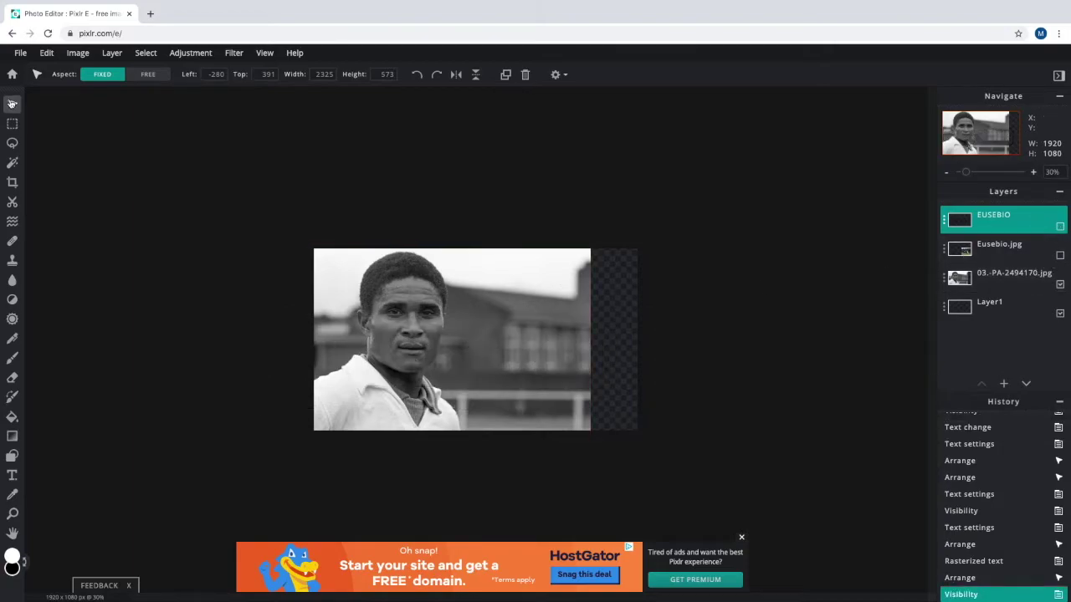
{"action": "mouse_move", "coordinate": [418, 337]}
{"action": "left_mouse_down"}
{"action": "mouse_move", "coordinate": [404, 350]}
{"action": "mouse_move", "coordinate": [404, 335]}
{"action": "left_mouse_up"}
{"action": "left_click_drag", "start_coordinate": [576, 475], "coordinate": [645, 513]}
{"action": "left_click_drag", "start_coordinate": [533, 293], "coordinate": [508, 294]}
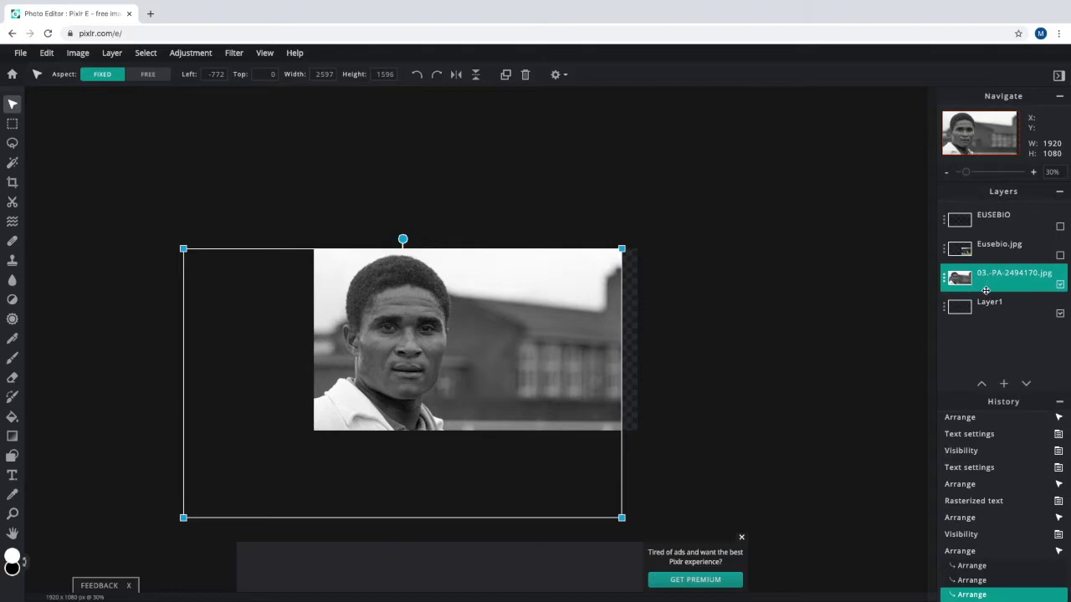
Show the Eusebio.jpg layer, enlarge it to about 1752 × 1372 px and place it beside the portrait at about Left 723, Top 0
{"action": "left_click", "coordinate": [1060, 255]}
{"action": "left_click", "coordinate": [560, 373]}
{"action": "left_click_drag", "start_coordinate": [560, 372], "coordinate": [559, 296]}
{"action": "left_click_drag", "start_coordinate": [502, 355], "coordinate": [380, 519]}
{"action": "left_click_drag", "start_coordinate": [382, 446], "coordinate": [342, 475]}
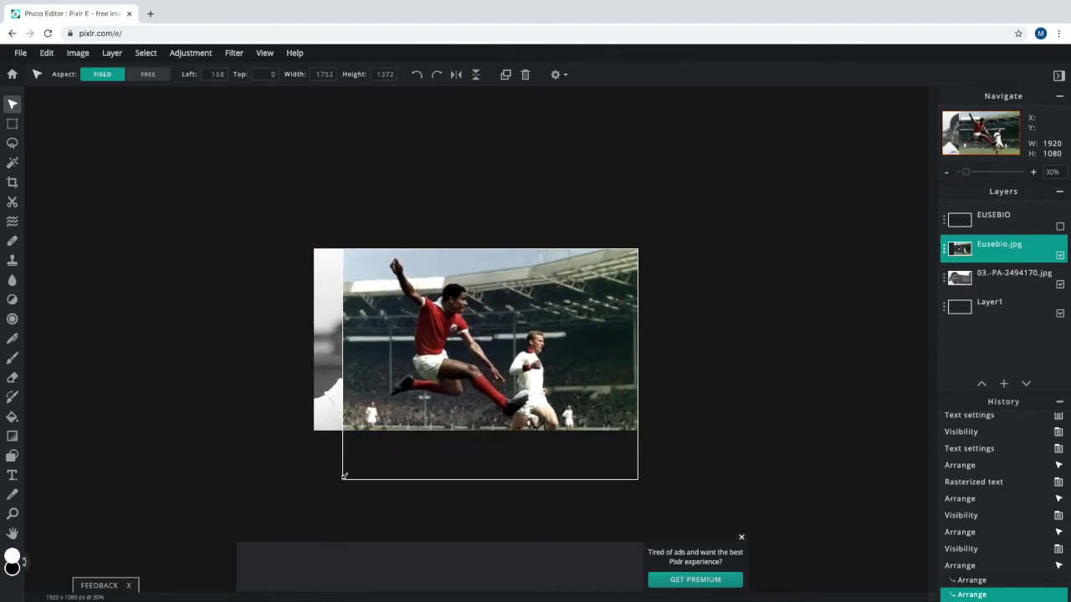
{"action": "left_click_drag", "start_coordinate": [464, 362], "coordinate": [556, 362]}
{"action": "left_click", "coordinate": [777, 330]}
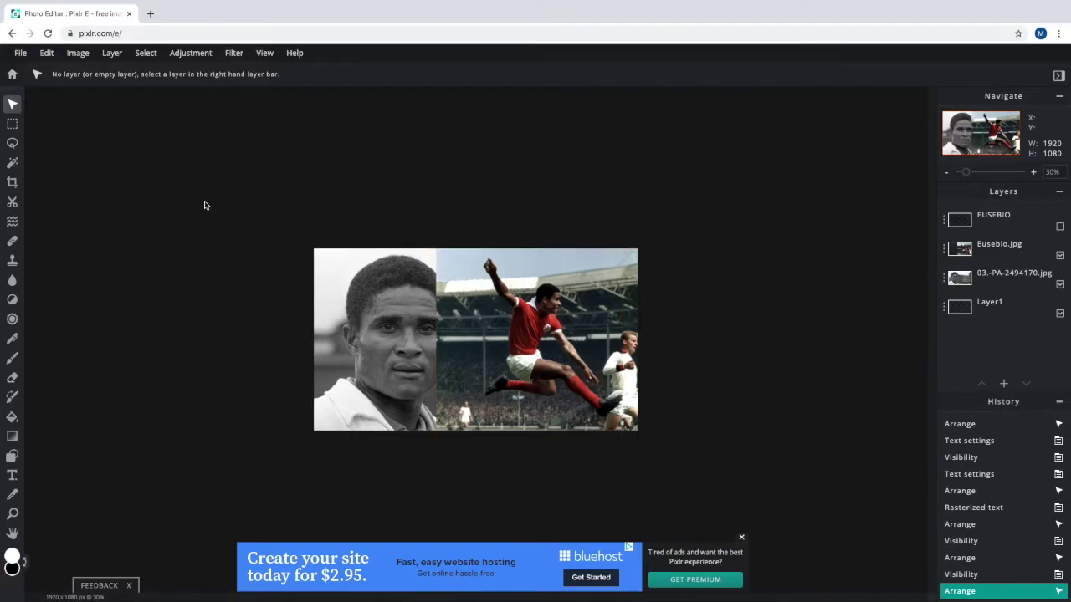
Set up a Cutout / Mask brush that removes from the Eusebio.jpg layer's mask, with size 387 px and softness 70%
{"action": "left_click", "coordinate": [13, 205]}
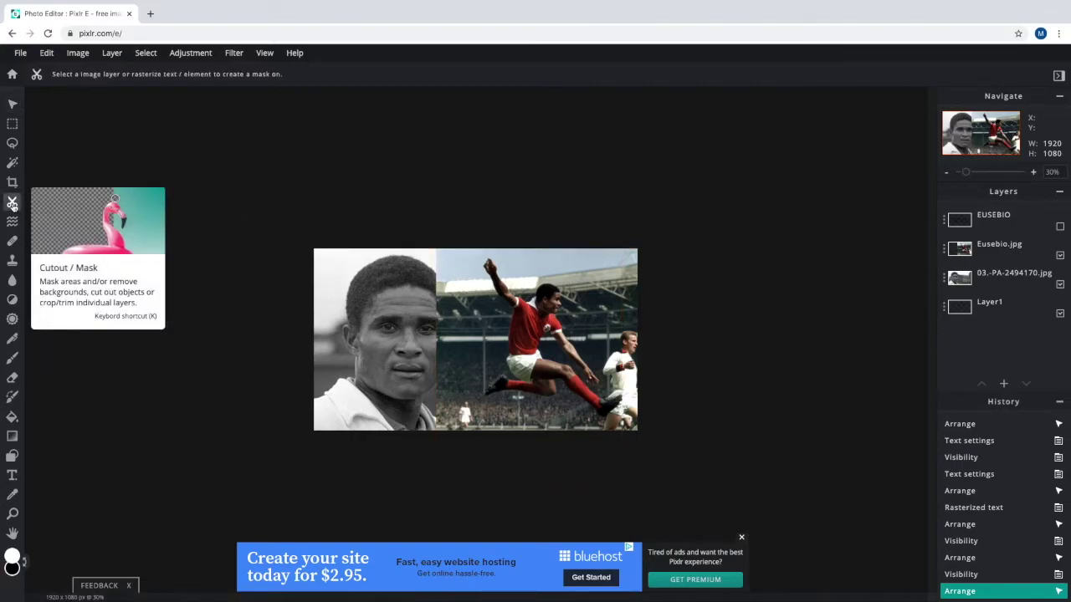
{"action": "left_click", "coordinate": [999, 246]}
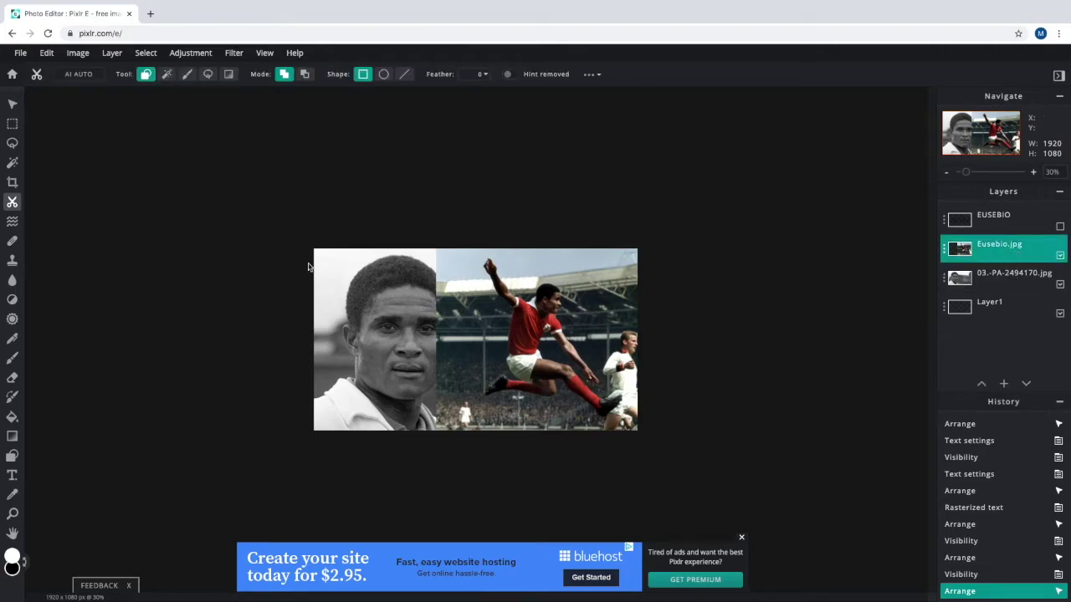
{"action": "left_click", "coordinate": [187, 76]}
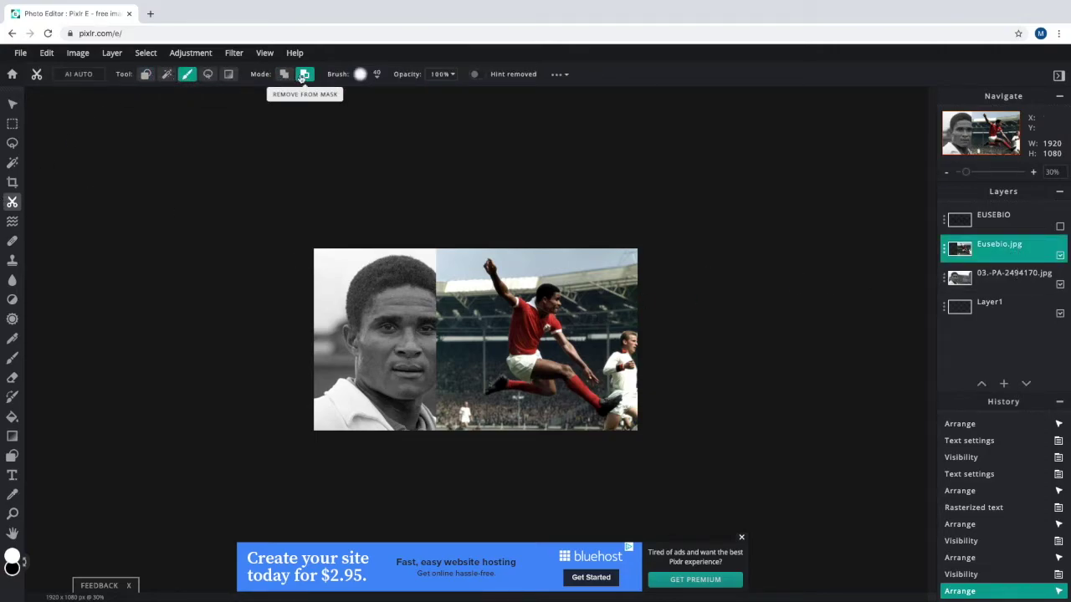
{"action": "left_click", "coordinate": [374, 78]}
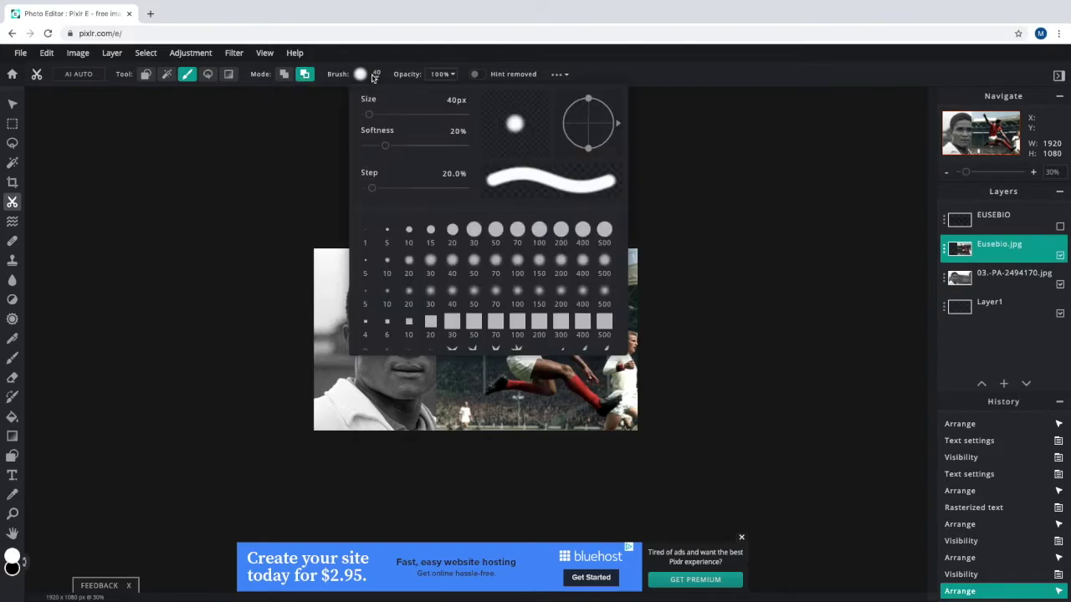
{"action": "mouse_move", "coordinate": [369, 114]}
{"action": "left_mouse_down"}
{"action": "mouse_move", "coordinate": [403, 113]}
{"action": "mouse_move", "coordinate": [374, 144]}
{"action": "mouse_move", "coordinate": [432, 148]}
{"action": "left_mouse_up"}
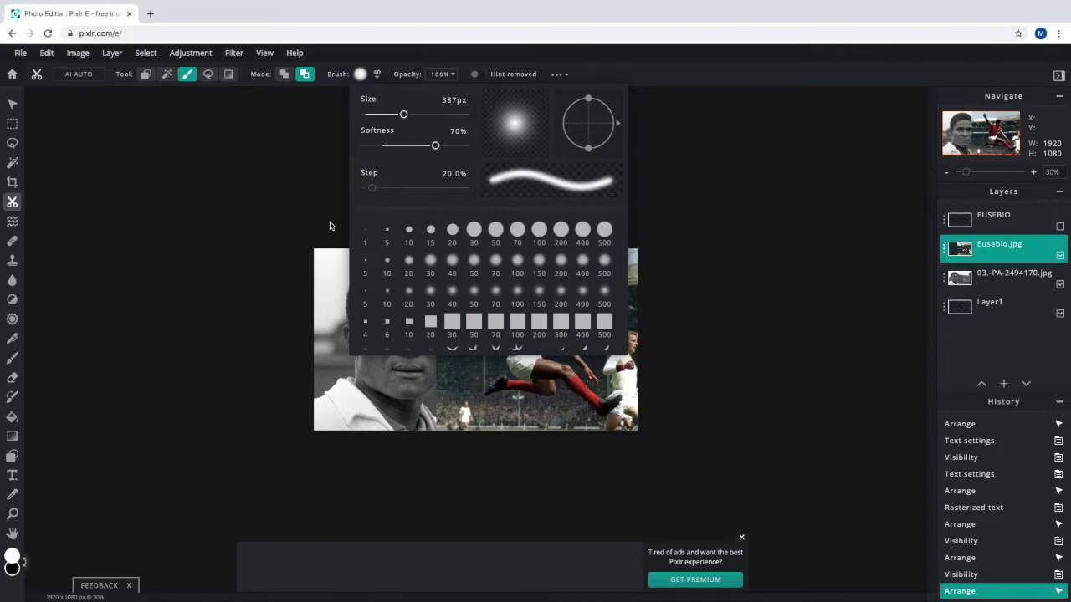
{"action": "left_click", "coordinate": [328, 255]}
Mask out the hard left edge of the Eusebio.jpg photo so that it blends into the portrait's face
{"action": "left_click_drag", "start_coordinate": [437, 266], "coordinate": [438, 336]}
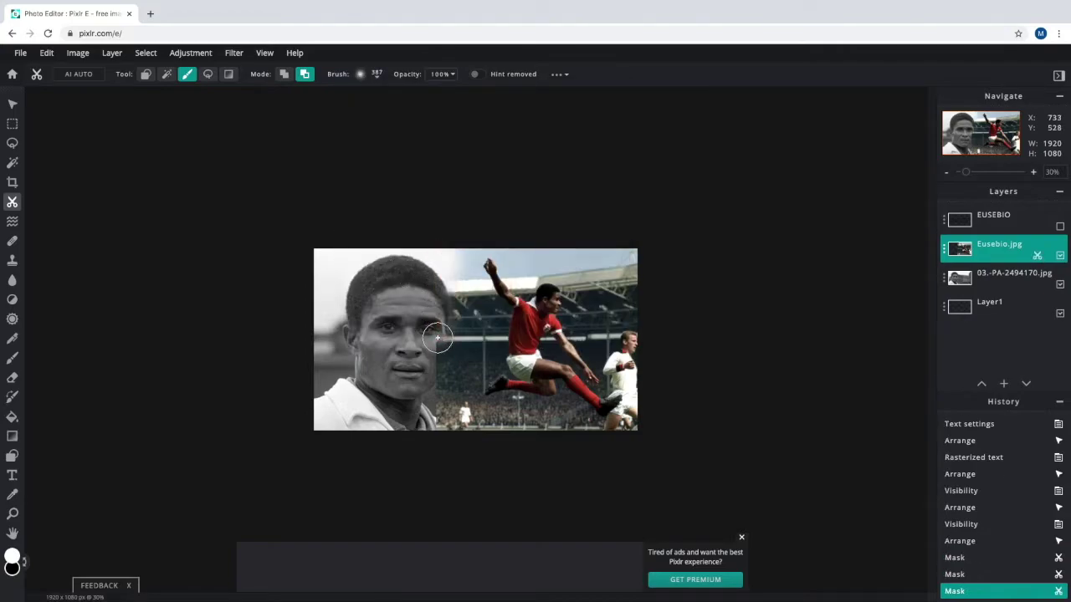
{"action": "left_click_drag", "start_coordinate": [436, 395], "coordinate": [440, 435]}
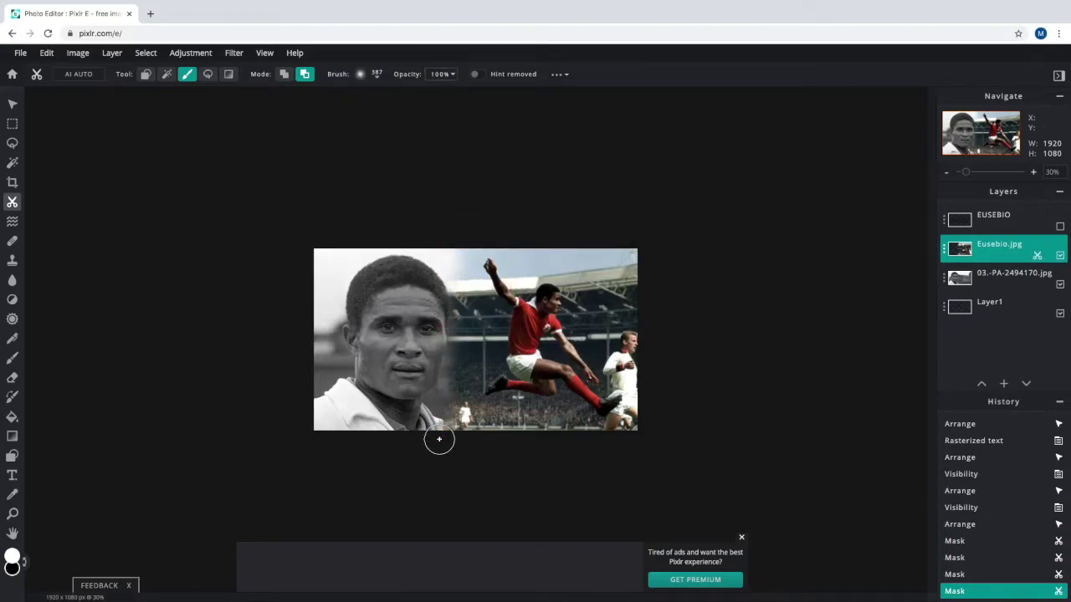
{"action": "mouse_move", "coordinate": [444, 251]}
{"action": "left_mouse_down"}
{"action": "mouse_move", "coordinate": [443, 410]}
{"action": "mouse_move", "coordinate": [441, 378]}
{"action": "left_mouse_up"}
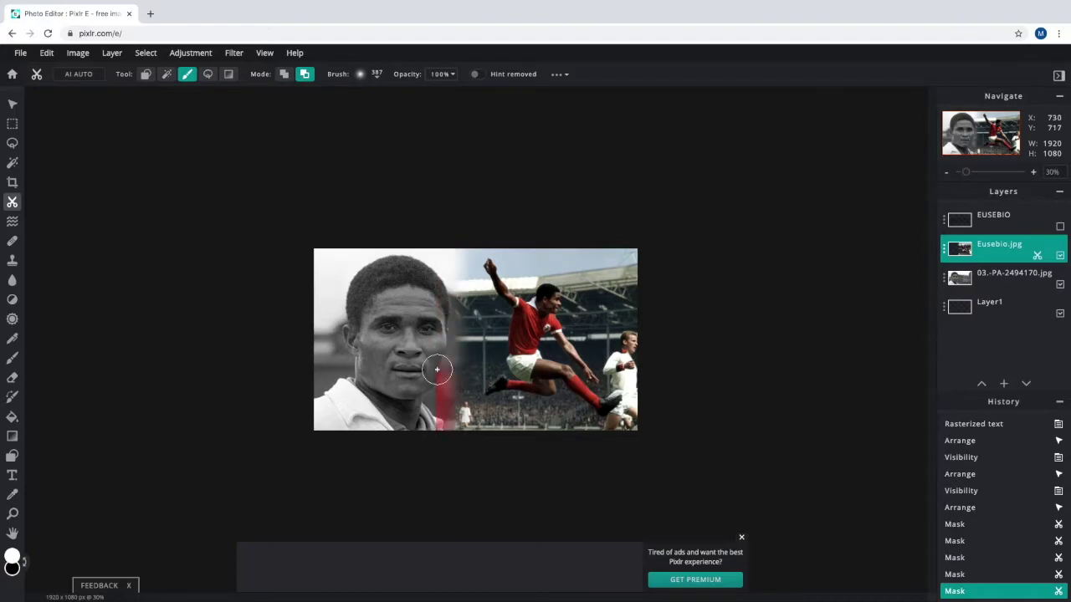
Soften the transition between the two photos with the mask brush at 55% opacity and 448 px size
{"action": "left_click", "coordinate": [439, 73]}
{"action": "mouse_move", "coordinate": [420, 98]}
{"action": "left_mouse_down"}
{"action": "mouse_move", "coordinate": [410, 93]}
{"action": "mouse_move", "coordinate": [409, 114]}
{"action": "left_mouse_up"}
{"action": "left_click", "coordinate": [375, 75]}
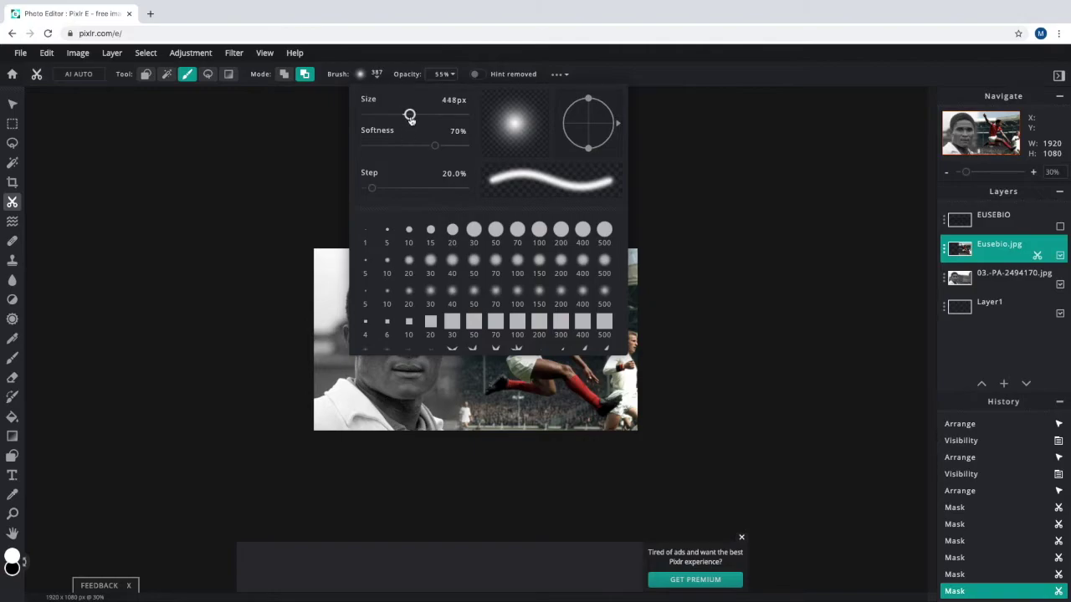
{"action": "mouse_move", "coordinate": [468, 253]}
{"action": "left_mouse_down"}
{"action": "mouse_move", "coordinate": [461, 430]}
{"action": "mouse_move", "coordinate": [454, 274]}
{"action": "mouse_move", "coordinate": [471, 234]}
{"action": "left_mouse_up"}
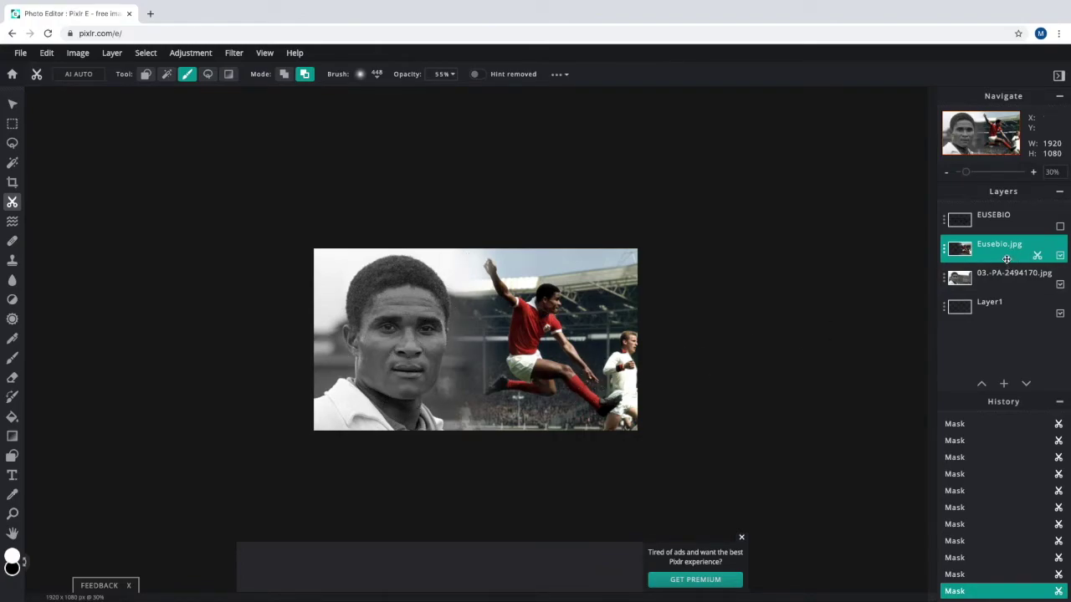
Apply Hue & saturation to the Eusebio.jpg layer with saturation -1 and lightness 3
{"action": "key", "text": "v"}
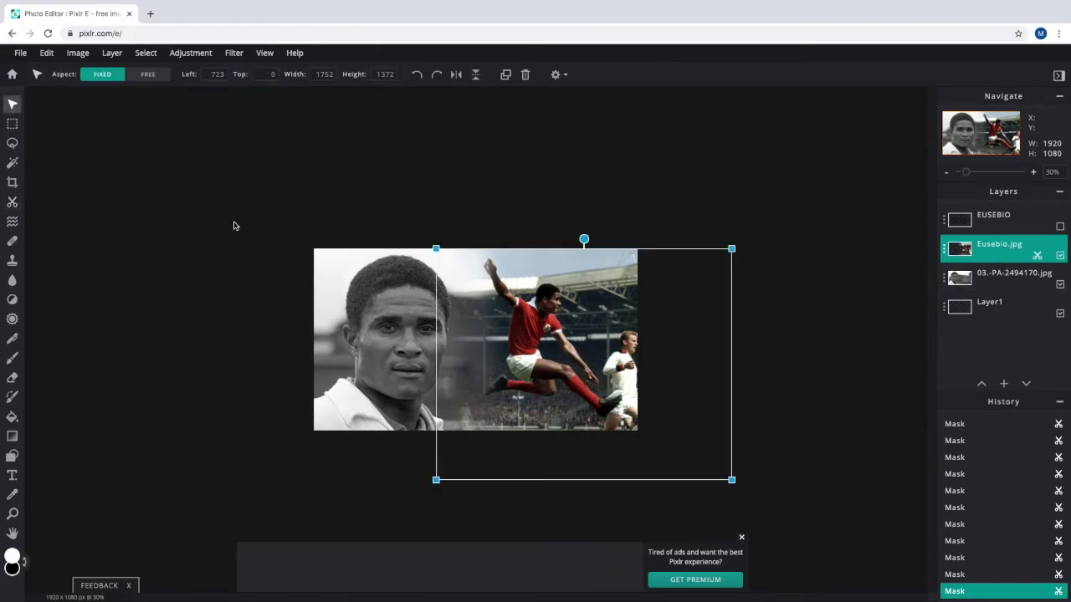
{"action": "left_click", "coordinate": [171, 55]}
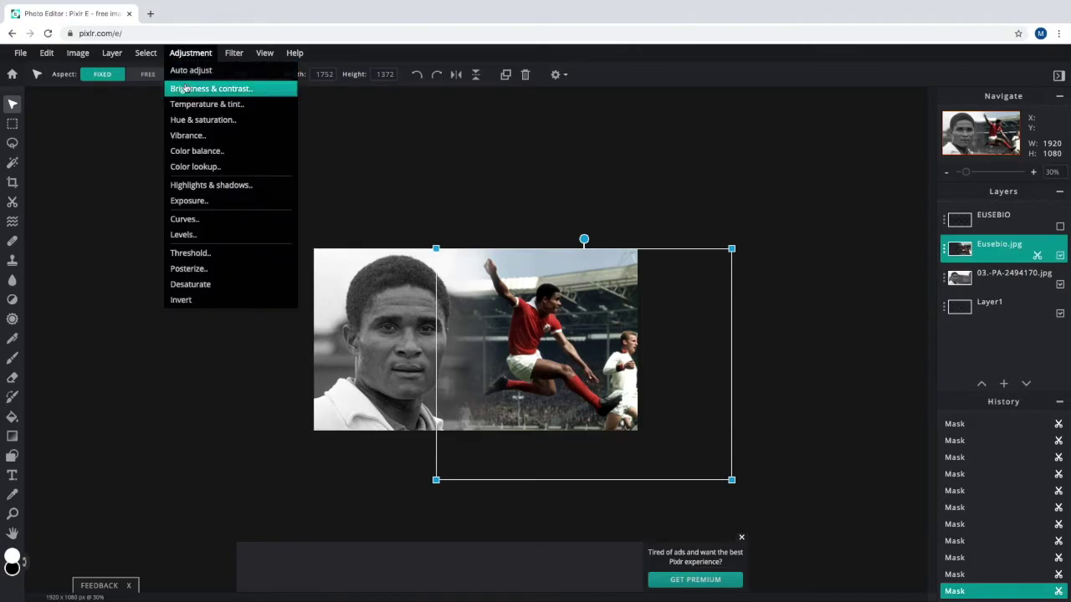
{"action": "left_click", "coordinate": [202, 120]}
{"action": "left_click_drag", "start_coordinate": [466, 292], "coordinate": [705, 215]}
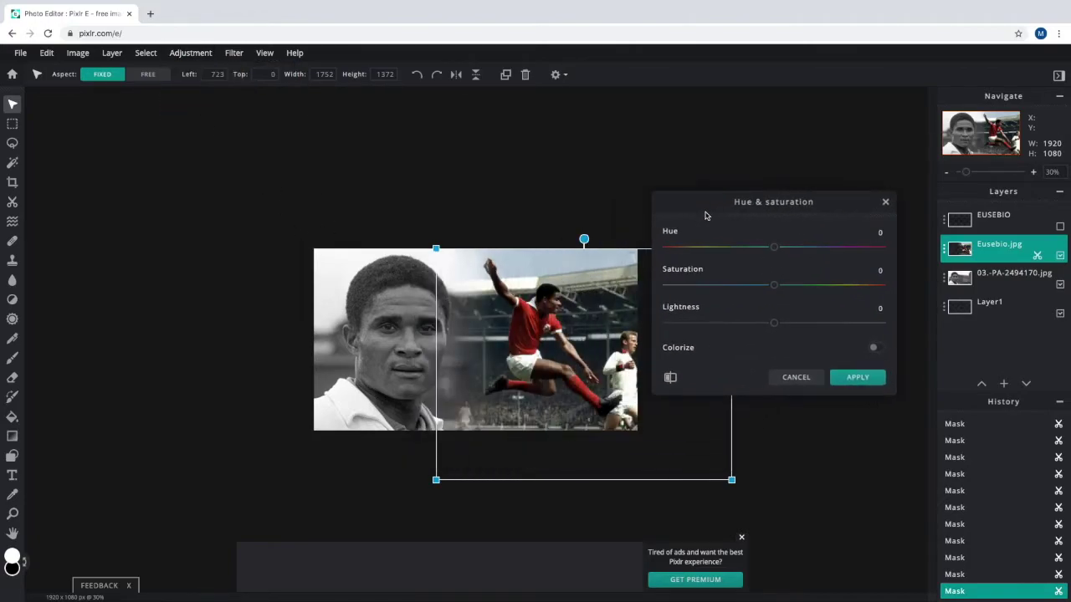
{"action": "left_click_drag", "start_coordinate": [773, 287], "coordinate": [778, 325]}
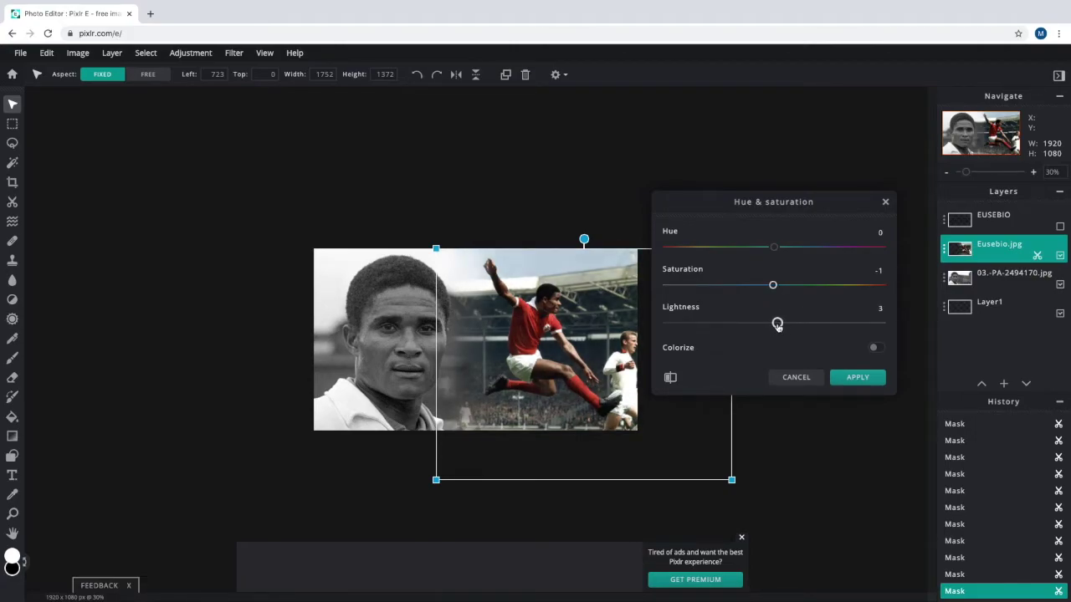
{"action": "left_click", "coordinate": [853, 377]}
Try hue, saturation, lightness and colorize adjustments on the 03.-PA-2494170.jpg layer, leaving all three values at 0 and colorize off
{"action": "left_click", "coordinate": [991, 276]}
{"action": "left_click", "coordinate": [191, 52]}
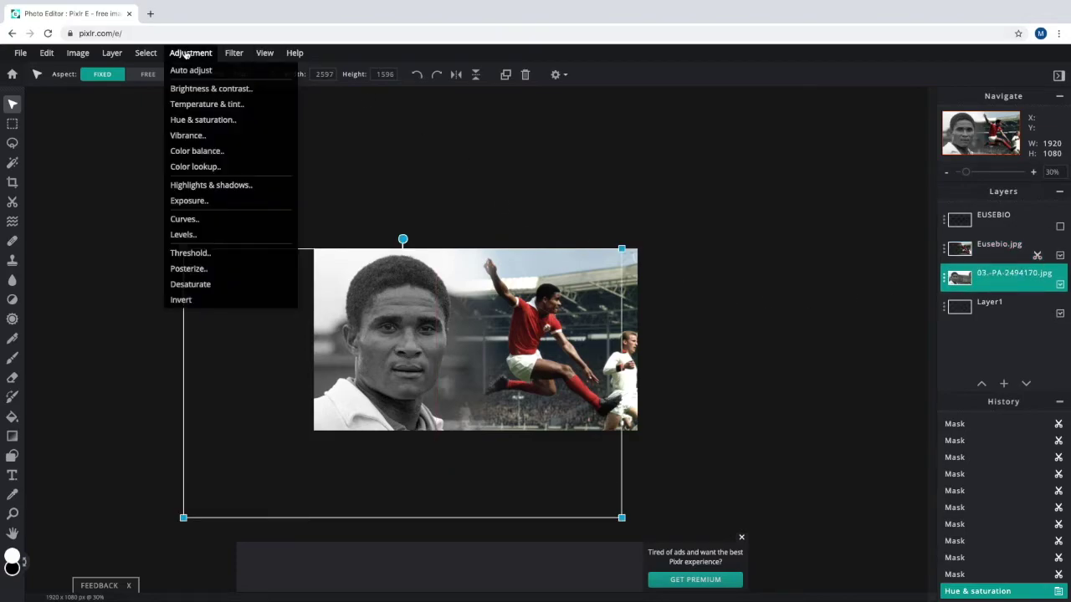
{"action": "left_click", "coordinate": [198, 120]}
{"action": "left_click_drag", "start_coordinate": [770, 375], "coordinate": [780, 371]}
{"action": "mouse_move", "coordinate": [772, 335]}
{"action": "left_mouse_down"}
{"action": "mouse_move", "coordinate": [782, 341]}
{"action": "mouse_move", "coordinate": [769, 339]}
{"action": "left_mouse_up"}
{"action": "mouse_move", "coordinate": [774, 300]}
{"action": "left_mouse_down"}
{"action": "mouse_move", "coordinate": [721, 301]}
{"action": "mouse_move", "coordinate": [852, 302]}
{"action": "mouse_move", "coordinate": [739, 294]}
{"action": "mouse_move", "coordinate": [761, 294]}
{"action": "left_mouse_up"}
{"action": "left_click", "coordinate": [874, 396]}
{"action": "left_click", "coordinate": [874, 396]}
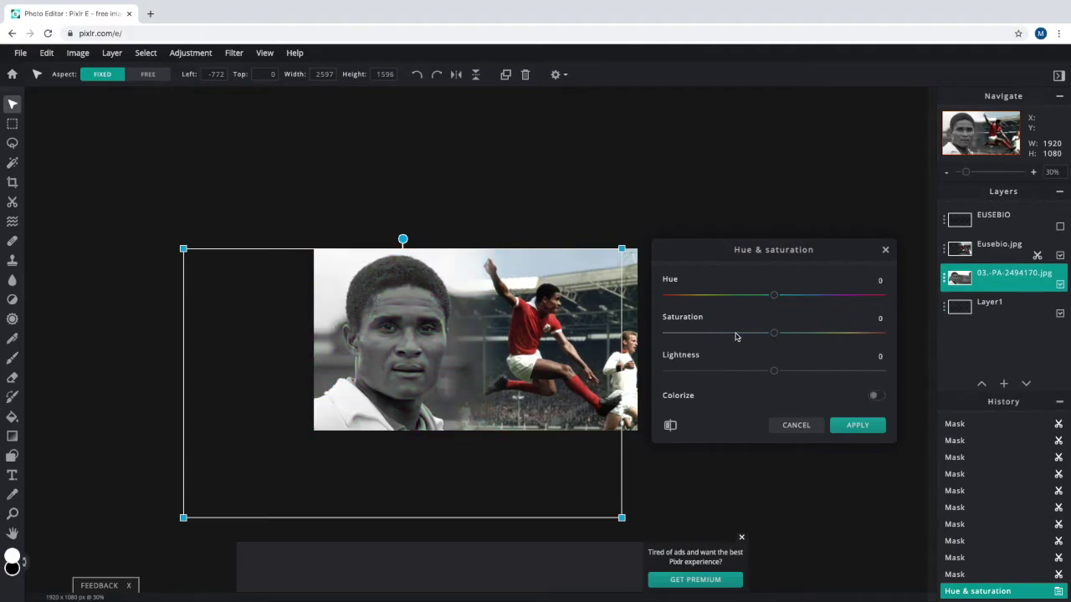
{"action": "left_click", "coordinate": [857, 424]}
Apply Brightness & contrast to the 03.-PA-2494170.jpg layer with brightness 18 and contrast 30
{"action": "left_click", "coordinate": [186, 53]}
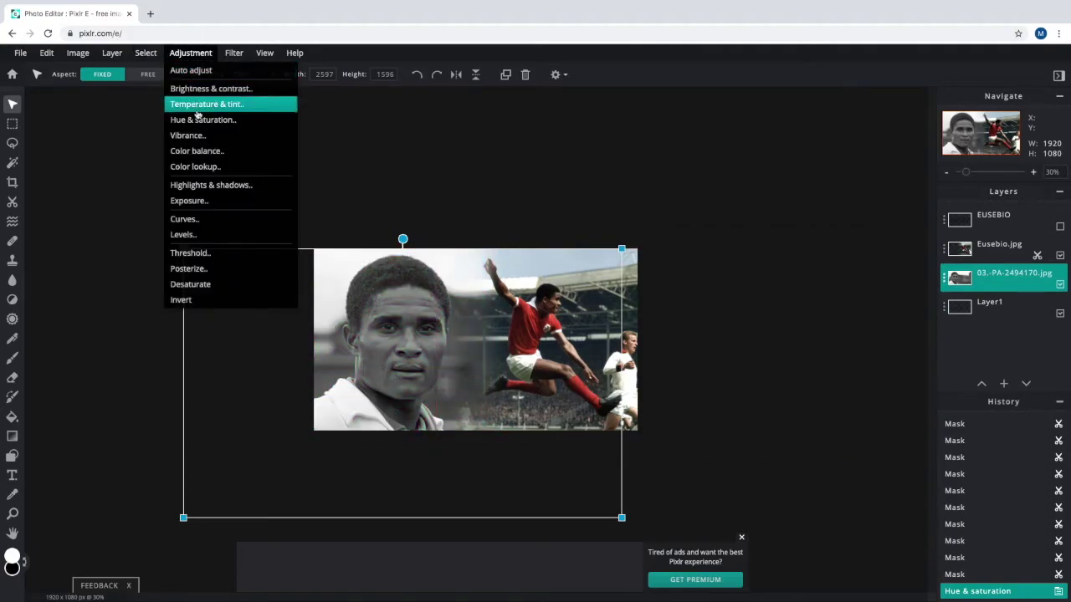
{"action": "left_click", "coordinate": [214, 88]}
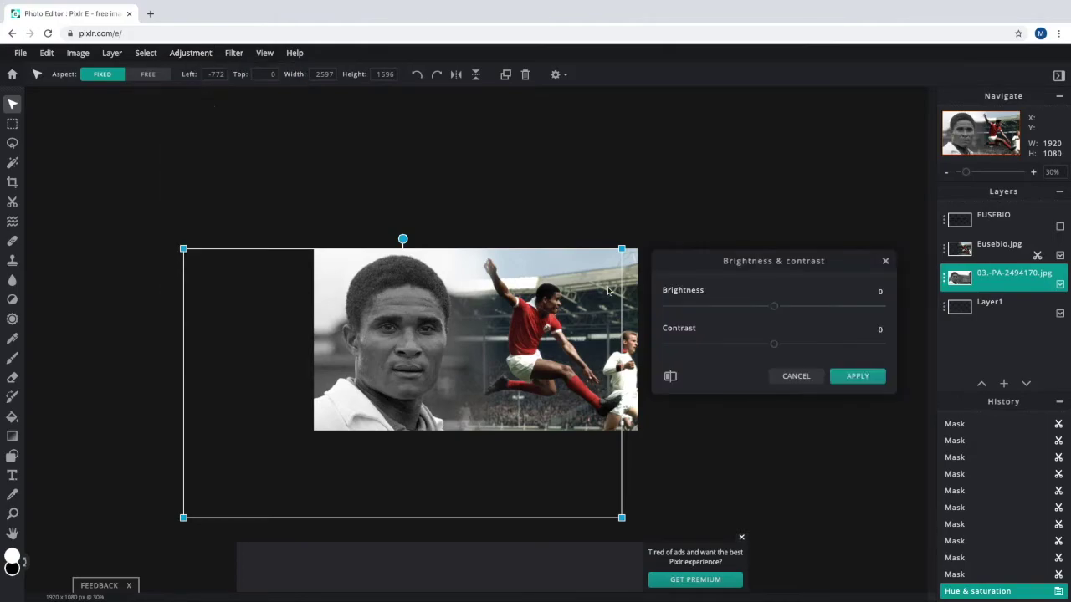
{"action": "left_click_drag", "start_coordinate": [773, 308], "coordinate": [793, 307]}
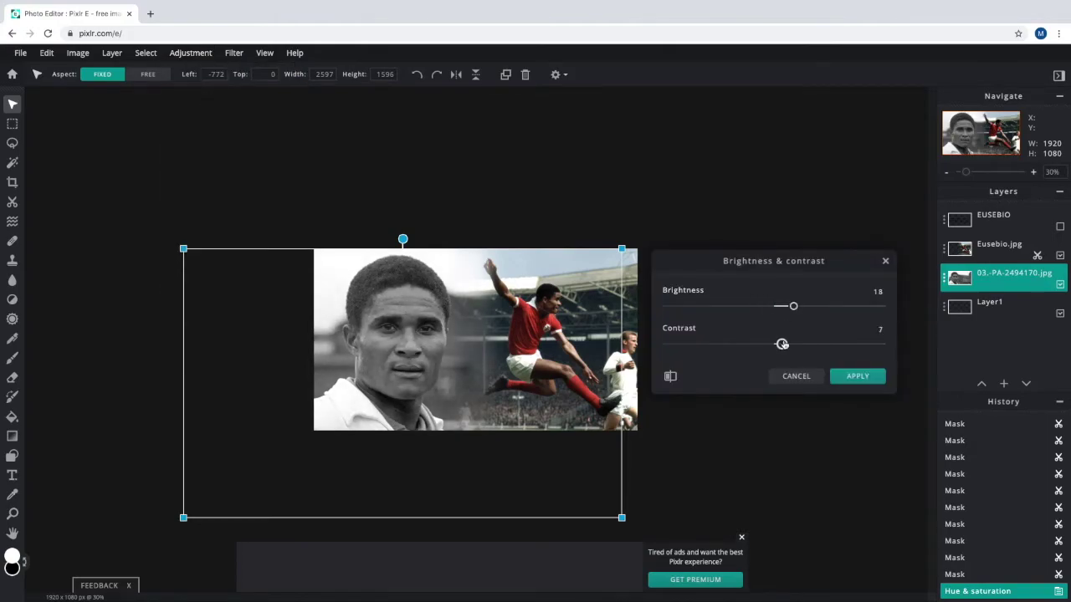
{"action": "left_click_drag", "start_coordinate": [774, 344], "coordinate": [808, 336]}
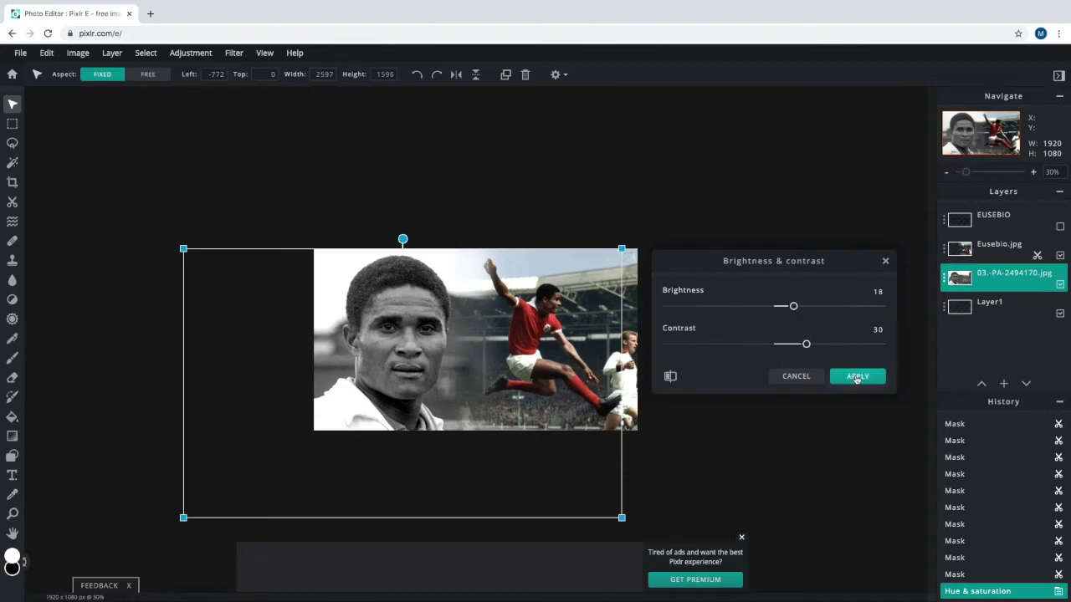
{"action": "left_click", "coordinate": [857, 377]}
Show the EUSEBIO layer and fit the title across the image at about 1863 × 404 px, Left 57, Top 338
{"action": "left_click", "coordinate": [1059, 226]}
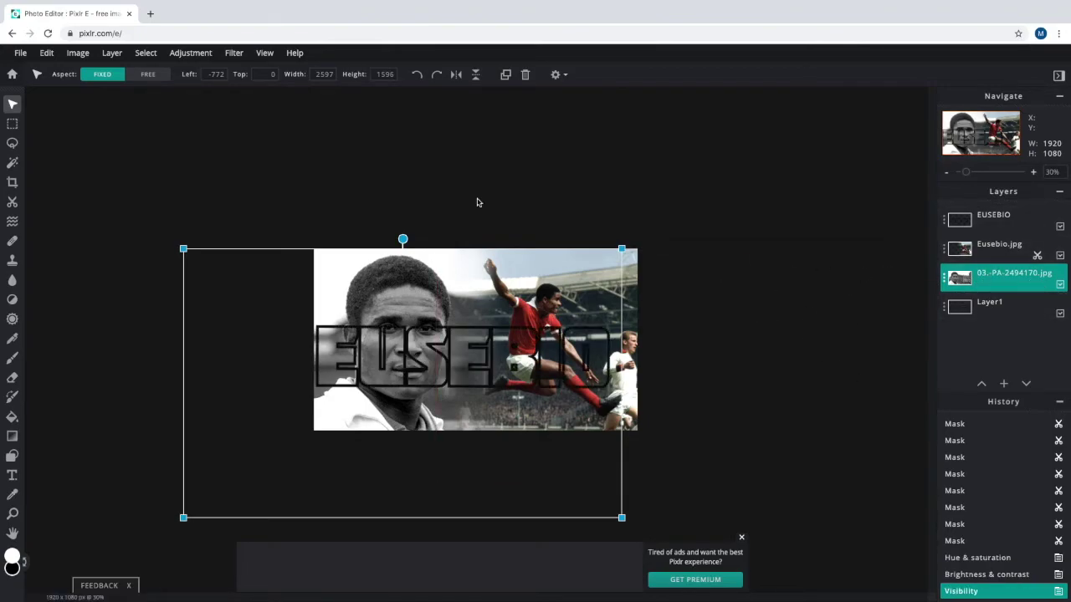
{"action": "left_click_drag", "start_coordinate": [425, 365], "coordinate": [444, 349]}
{"action": "left_click_drag", "start_coordinate": [333, 309], "coordinate": [312, 304]}
{"action": "left_click_drag", "start_coordinate": [402, 347], "coordinate": [411, 343]}
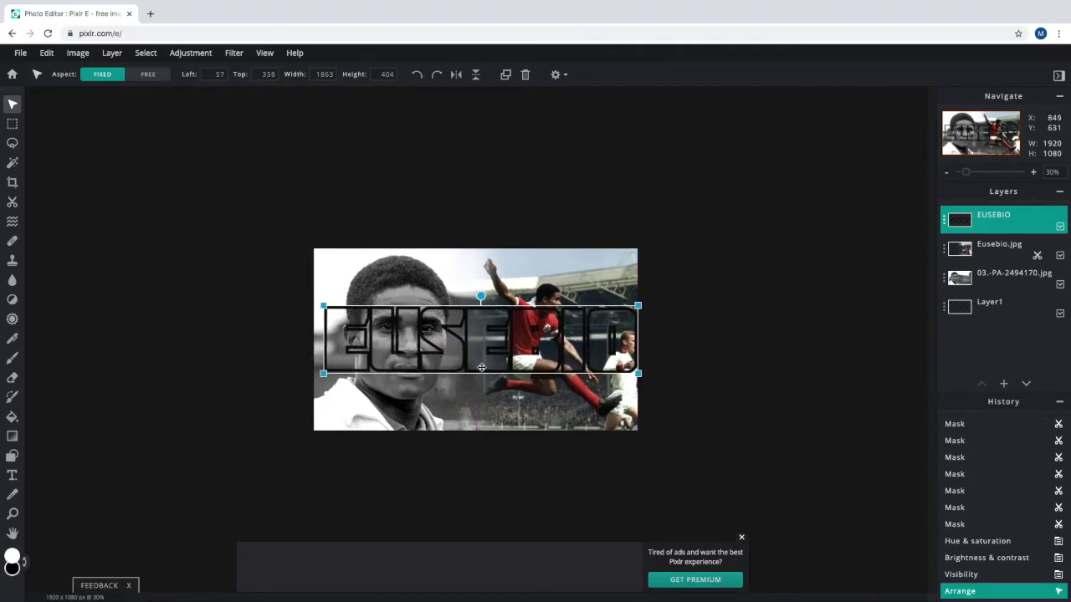
Hide the EUSEBIO layer and merge the visible photo layers into a single layer
{"action": "left_click", "coordinate": [678, 304]}
{"action": "left_click", "coordinate": [561, 191]}
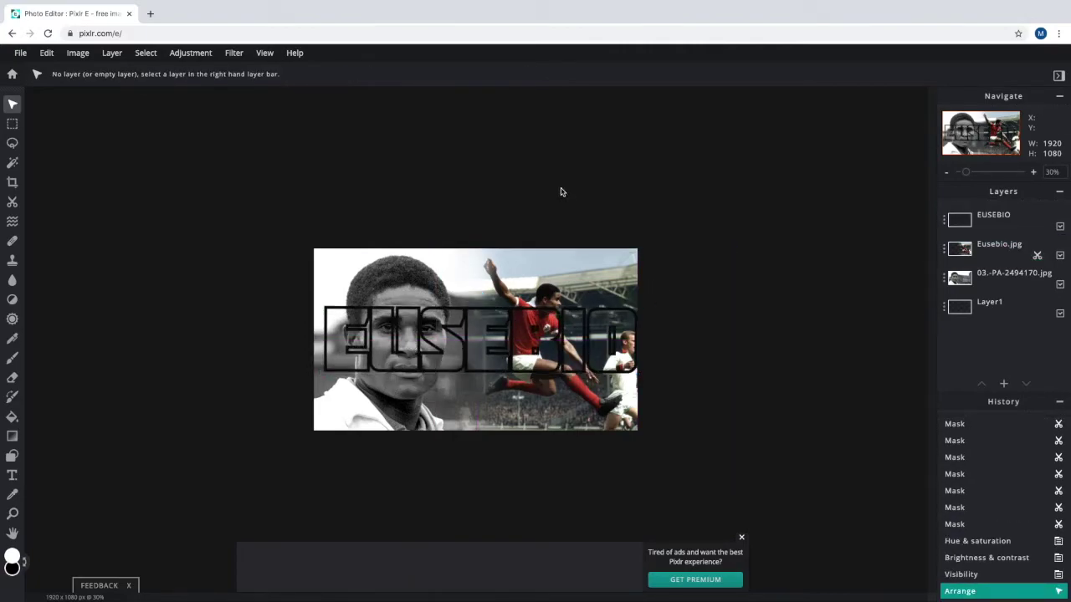
{"action": "left_click", "coordinate": [1004, 250]}
{"action": "left_click", "coordinate": [997, 279]}
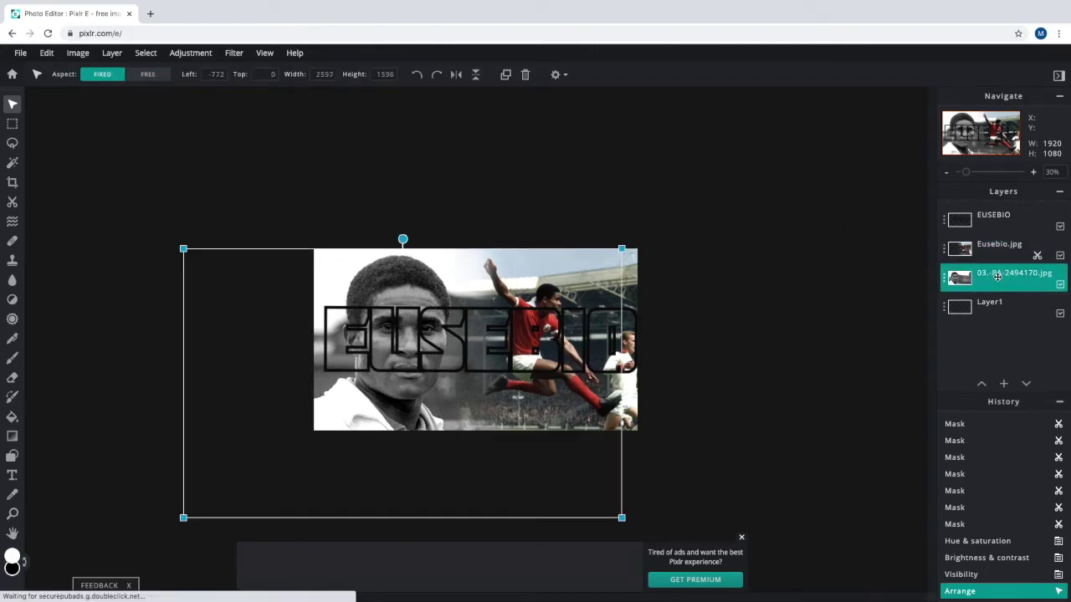
{"action": "left_click", "coordinate": [1004, 249]}
{"action": "left_click", "coordinate": [1009, 273]}
{"action": "left_click", "coordinate": [1060, 226]}
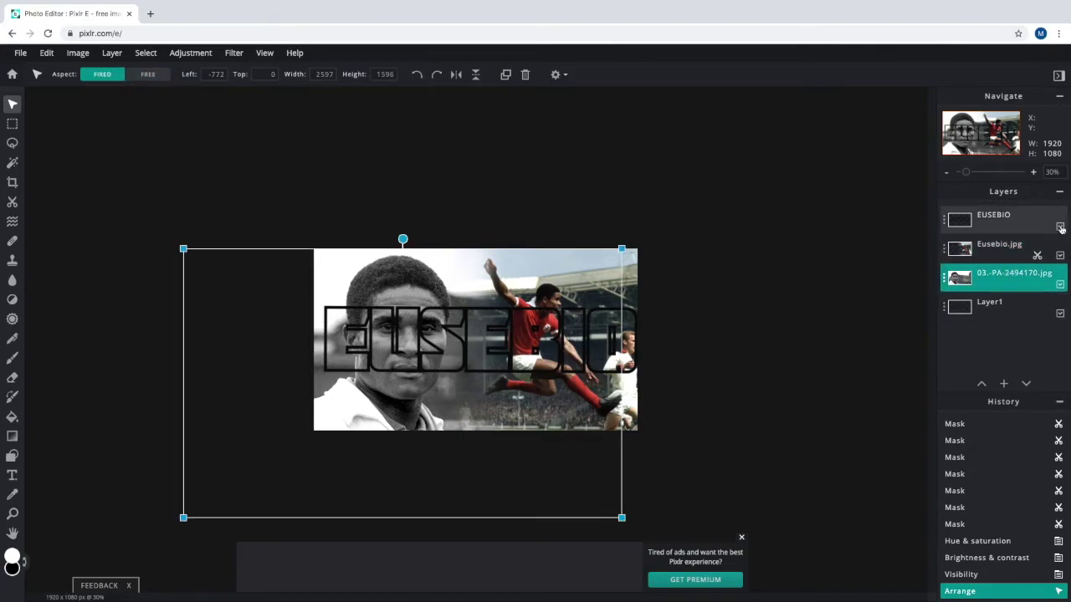
{"action": "left_click", "coordinate": [947, 279]}
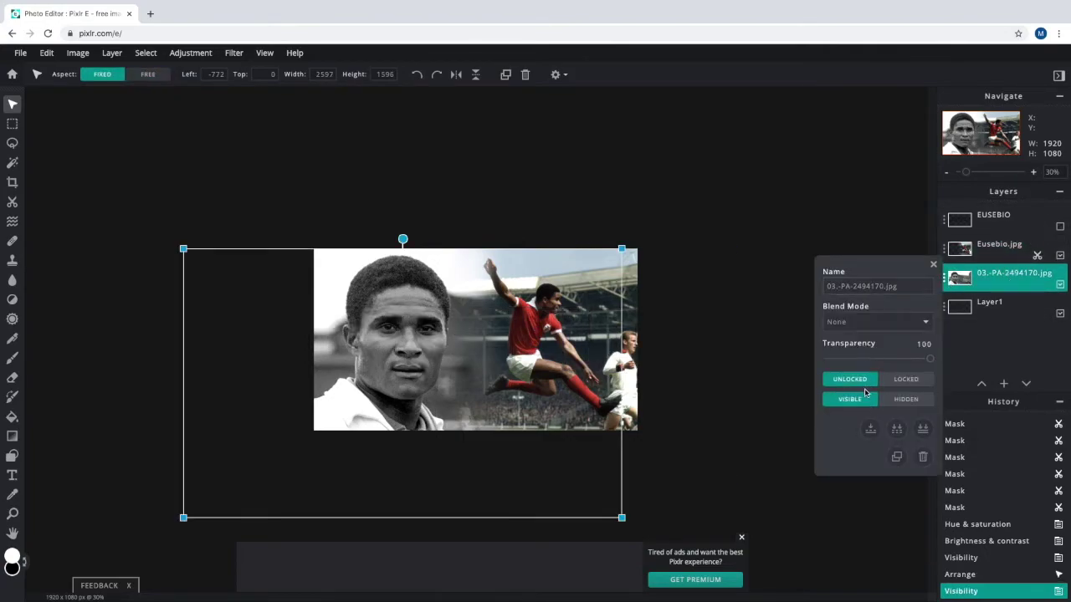
{"action": "left_click", "coordinate": [897, 430]}
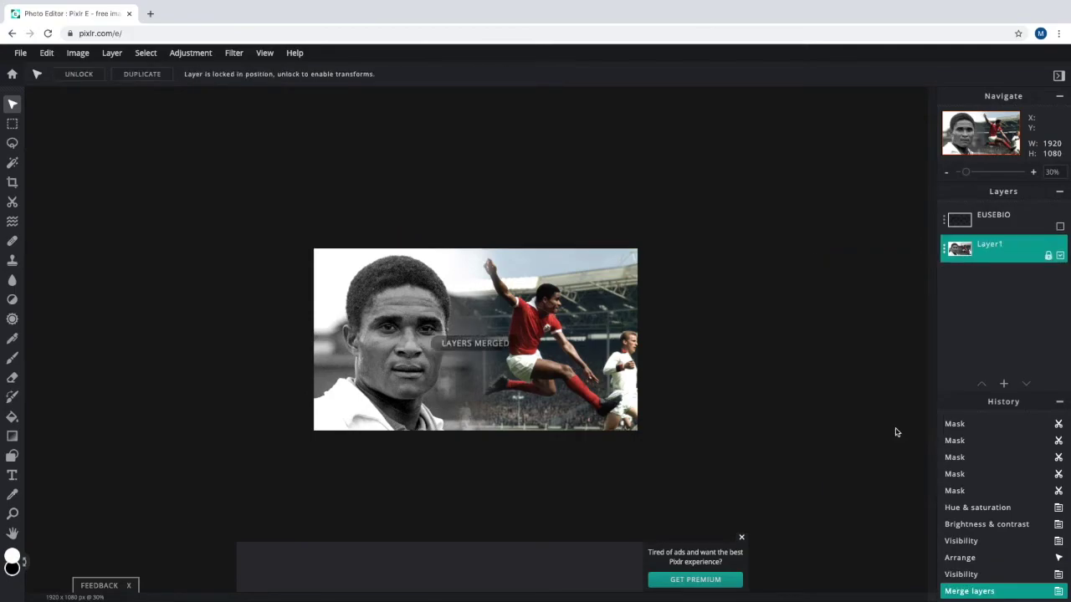
Unlock the merged Layer1 and show the EUSEBIO title layer
{"action": "left_click", "coordinate": [1048, 256]}
{"action": "left_click", "coordinate": [1060, 227]}
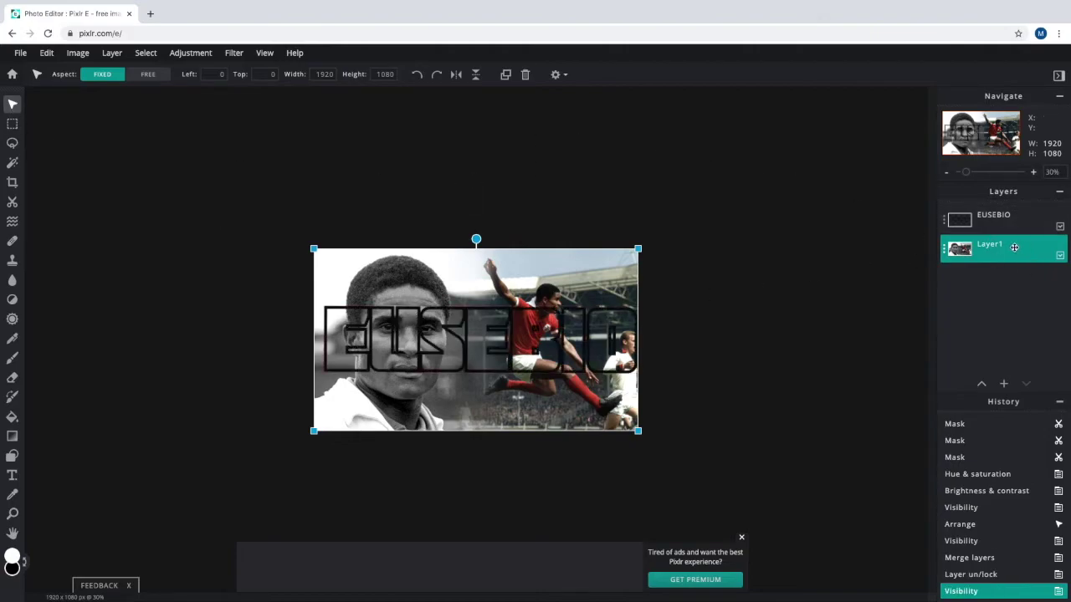
Try the transparency setting of the merged Layer1, leaving it at 100
{"action": "left_click", "coordinate": [944, 247]}
{"action": "mouse_move", "coordinate": [931, 331]}
{"action": "left_mouse_down"}
{"action": "mouse_move", "coordinate": [856, 331]}
{"action": "mouse_move", "coordinate": [934, 339]}
{"action": "left_mouse_up"}
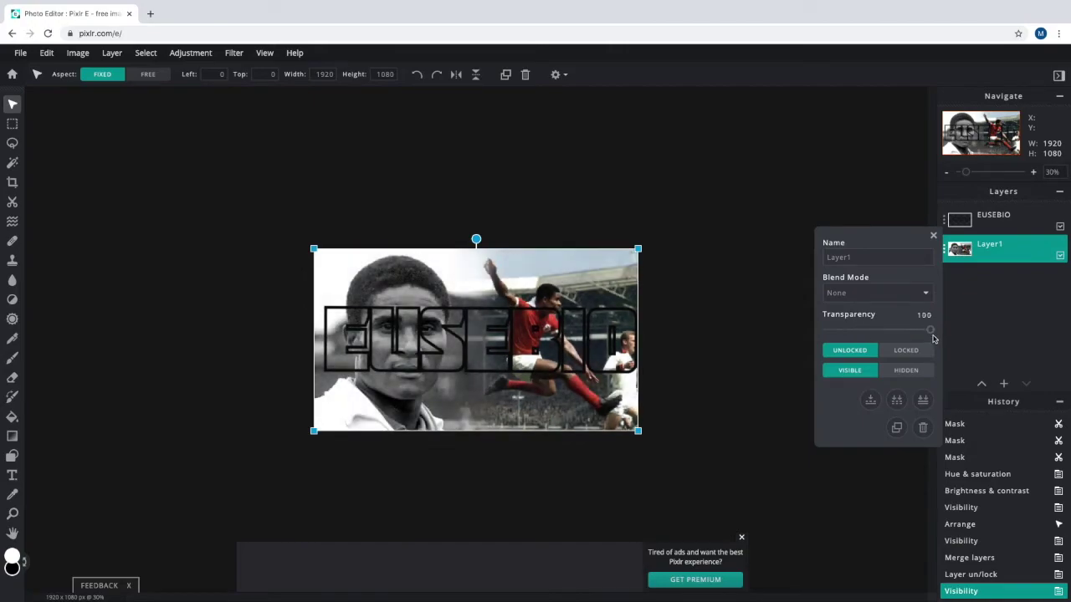
{"action": "left_click", "coordinate": [933, 237]}
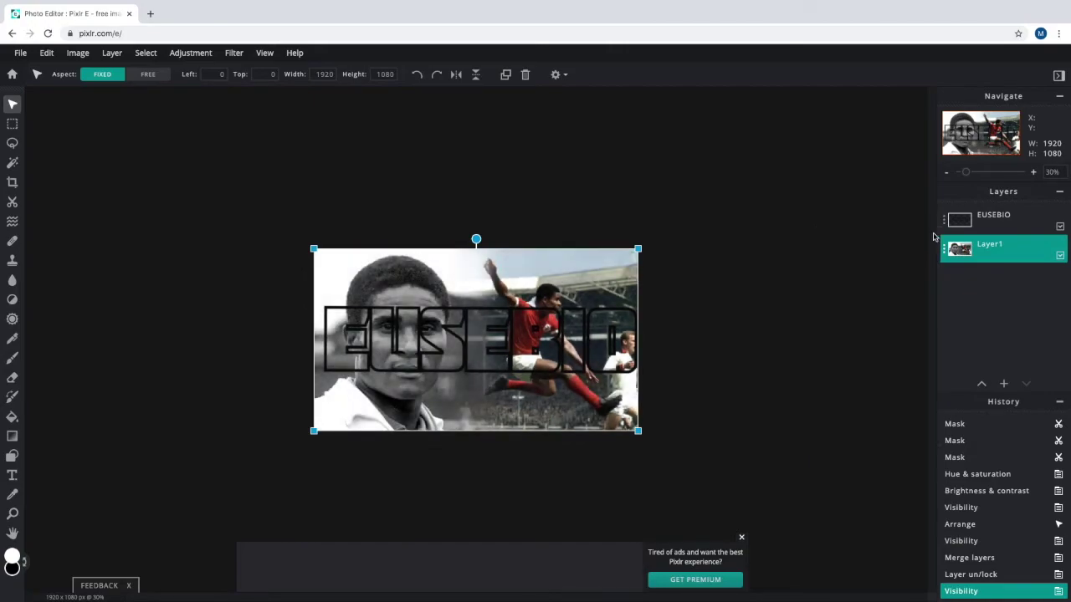
Add an empty layer and move it below Layer1 in the layer order
{"action": "left_click", "coordinate": [1004, 384]}
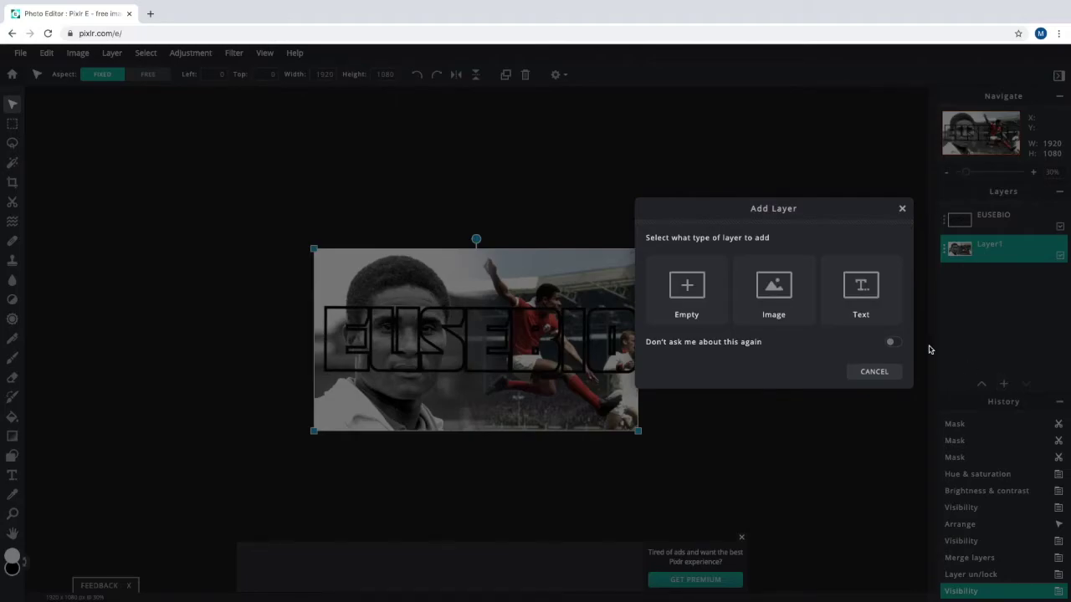
{"action": "left_click", "coordinate": [689, 291]}
{"action": "left_click_drag", "start_coordinate": [980, 221], "coordinate": [991, 308]}
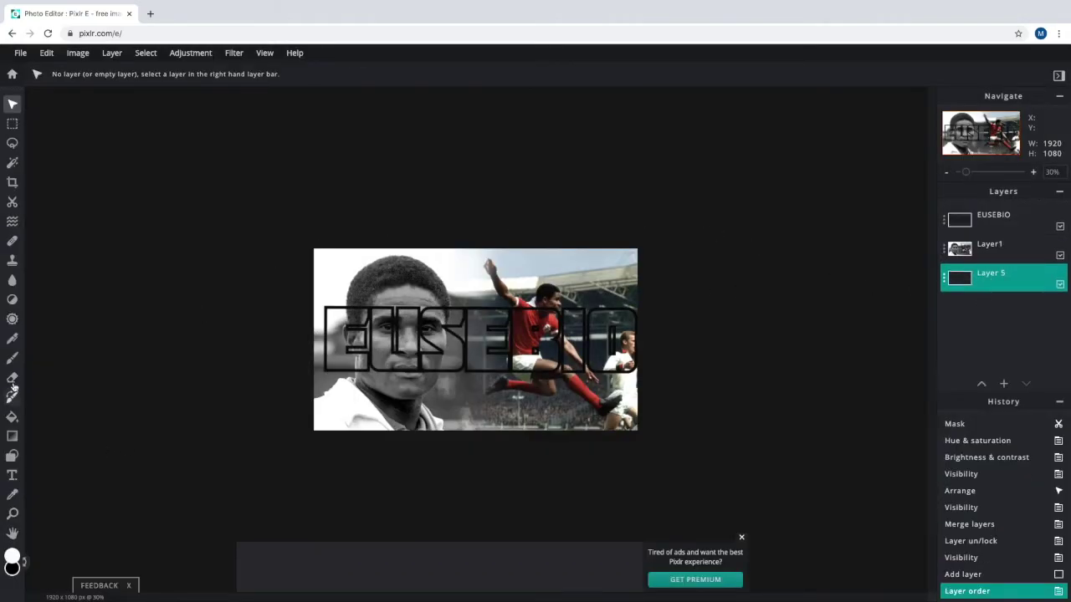
Fill the new bottom layer with a near-white colour, hiding Layer1 and EUSEBIO during the fill and showing both again
{"action": "left_click", "coordinate": [12, 416]}
{"action": "left_click", "coordinate": [11, 556]}
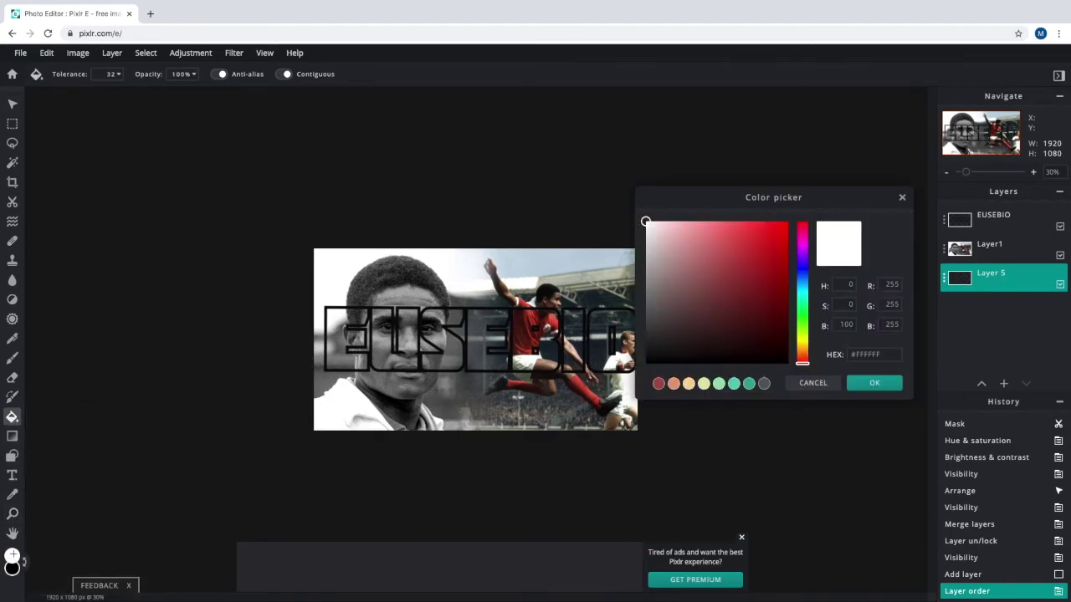
{"action": "left_click", "coordinate": [649, 229]}
{"action": "left_click", "coordinate": [874, 382]}
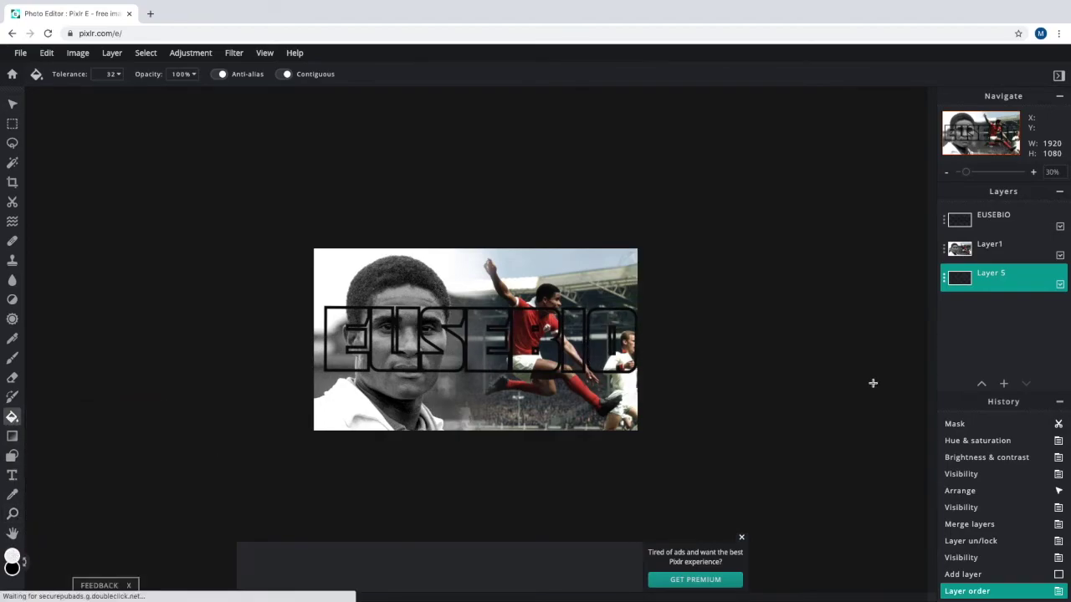
{"action": "left_click", "coordinate": [1060, 255]}
{"action": "left_click", "coordinate": [1060, 226]}
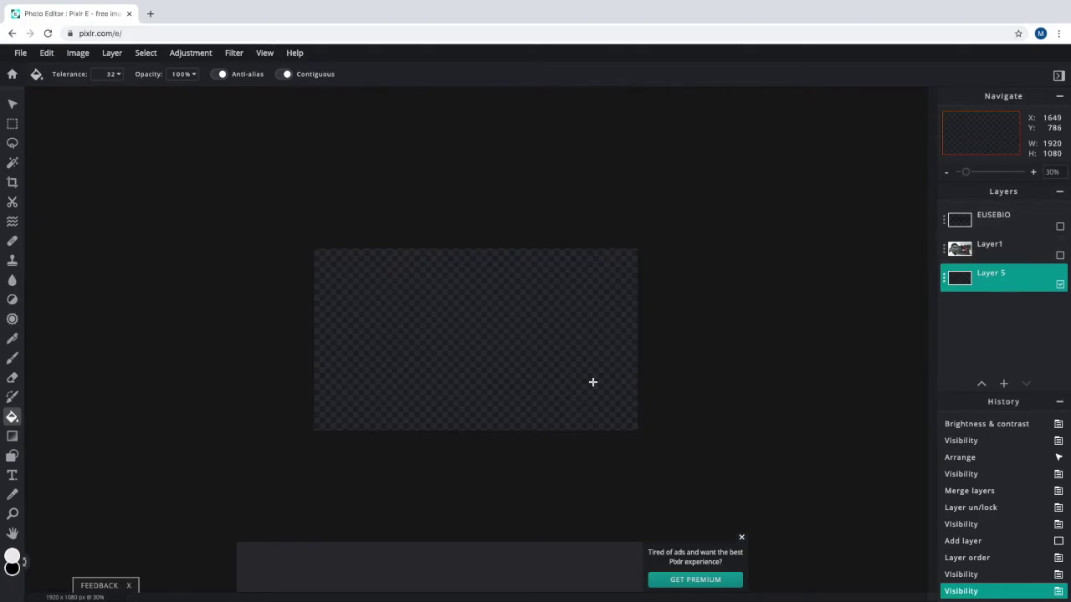
{"action": "left_click", "coordinate": [530, 370]}
{"action": "left_click", "coordinate": [1060, 255]}
{"action": "left_click", "coordinate": [1060, 226]}
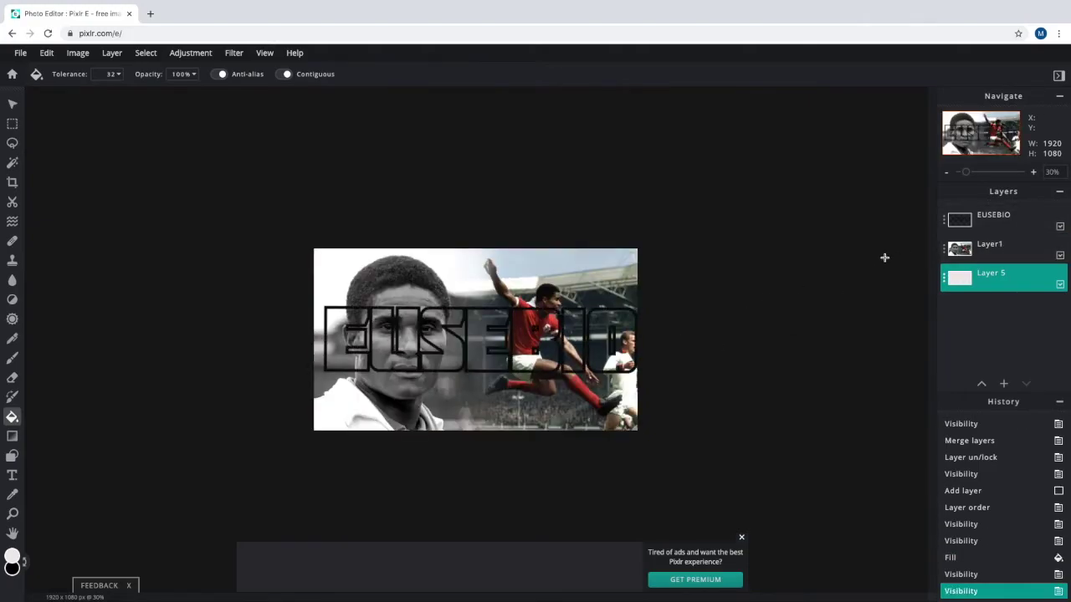
Try Layer1's transparency over the near-white layer, leaving the value at 100
{"action": "left_click", "coordinate": [944, 249]}
{"action": "mouse_move", "coordinate": [930, 331]}
{"action": "left_mouse_down"}
{"action": "mouse_move", "coordinate": [873, 332]}
{"action": "mouse_move", "coordinate": [947, 339]}
{"action": "left_mouse_up"}
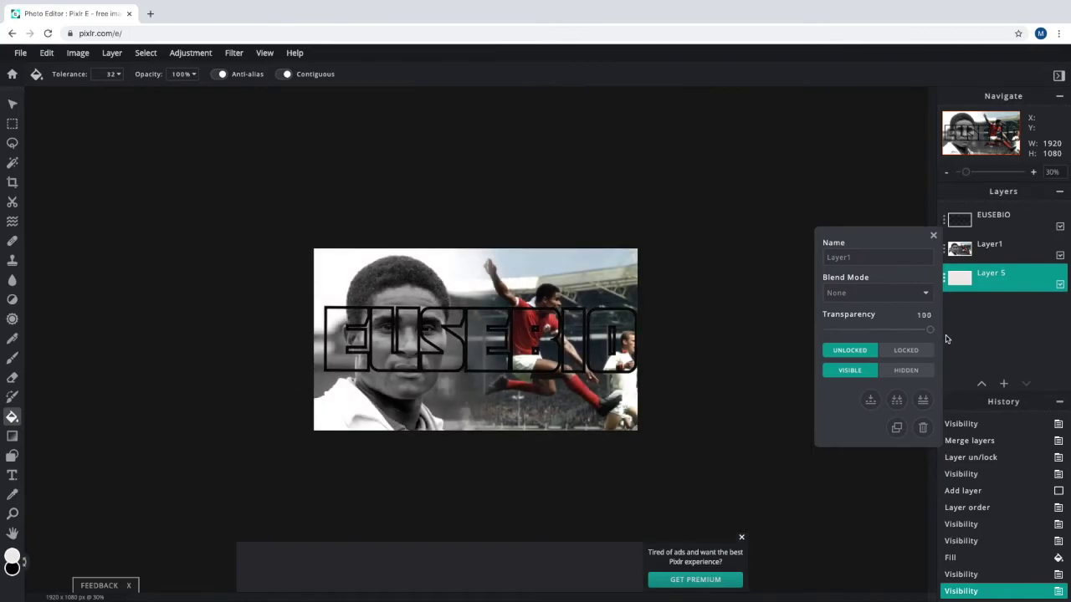
On the EUSEBIO layer, select the interiors of all seven title letters together with the Magic wand at tolerance 32
{"action": "left_click", "coordinate": [1019, 222]}
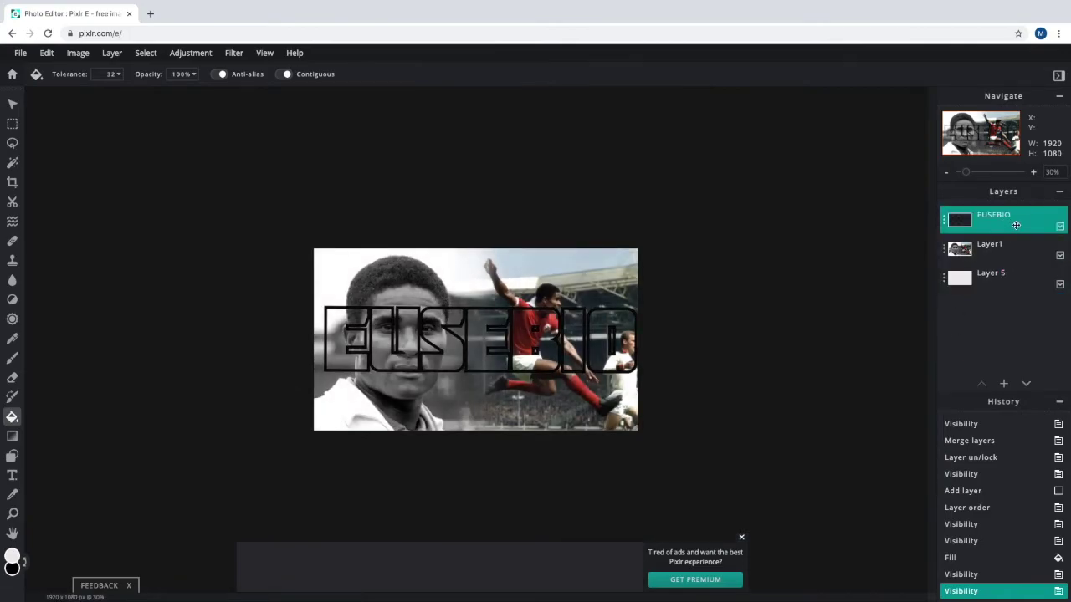
{"action": "left_click", "coordinate": [11, 162]}
{"action": "left_click", "coordinate": [336, 350]}
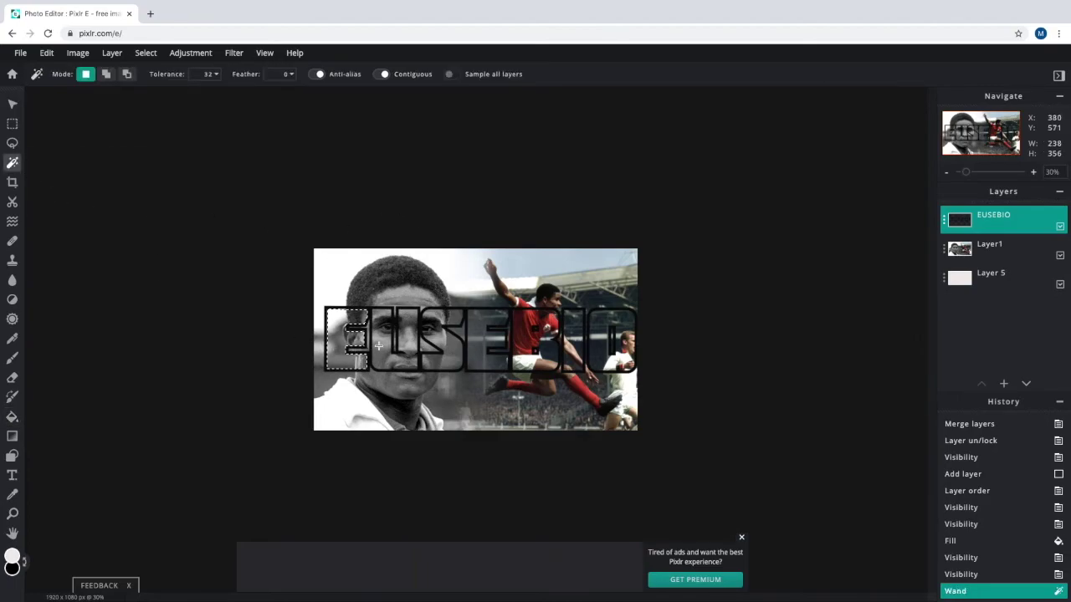
{"action": "left_click", "coordinate": [382, 344], "text": "shift"}
{"action": "left_click", "coordinate": [446, 341]}
{"action": "left_click", "coordinate": [489, 342]}
{"action": "left_click", "coordinate": [535, 343]}
{"action": "left_click", "coordinate": [577, 343]}
{"action": "left_click", "coordinate": [598, 342], "text": "shift"}
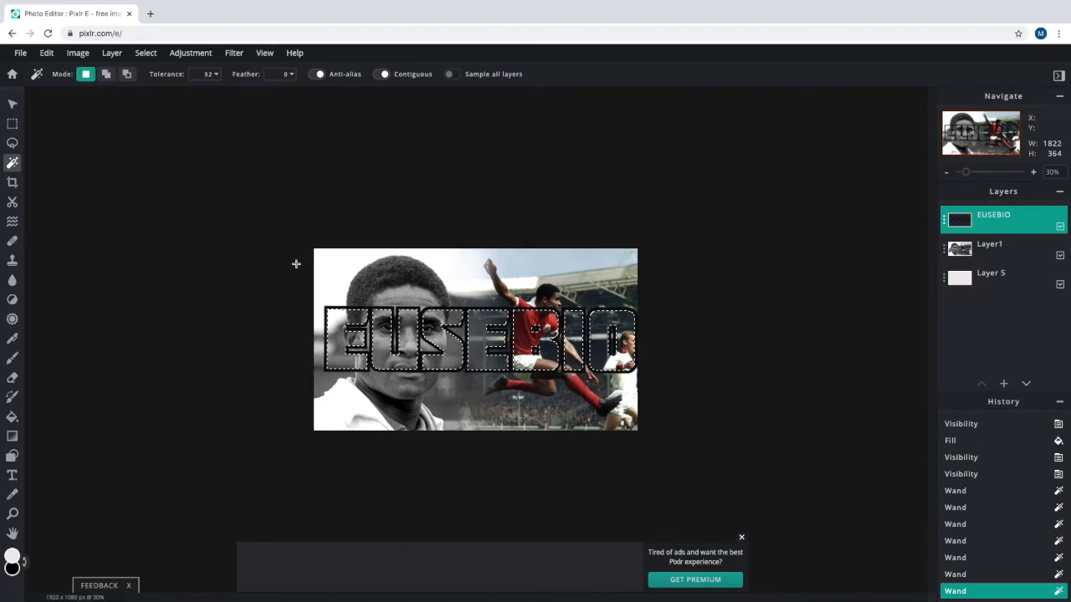
Invert the letter selection and clear the title's black outlines from the EUSEBIO layer
{"action": "left_click", "coordinate": [146, 52]}
{"action": "left_click", "coordinate": [165, 115]}
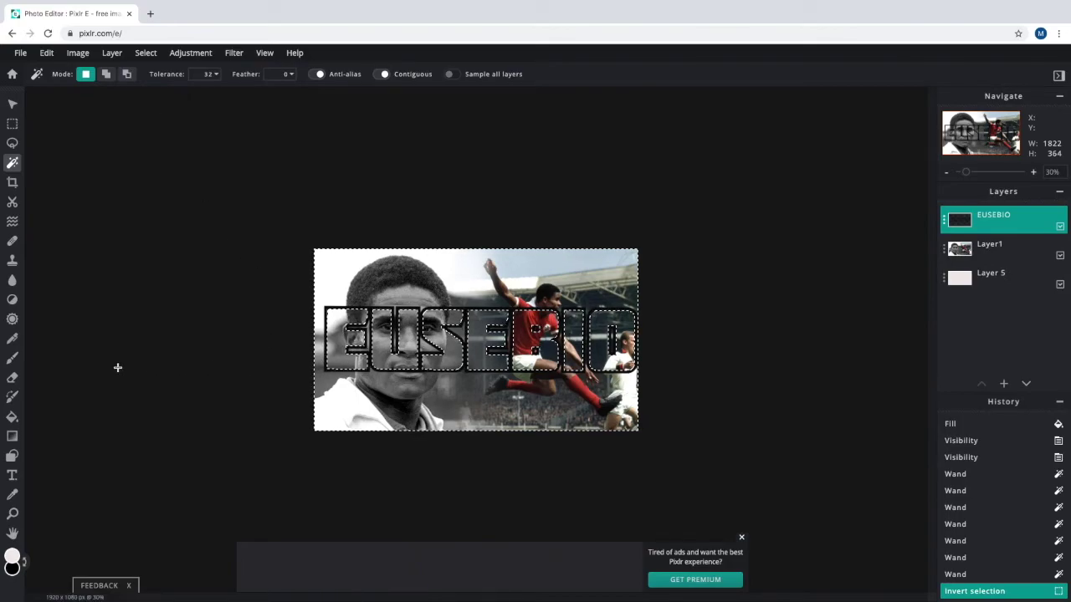
{"action": "key", "text": "Delete"}
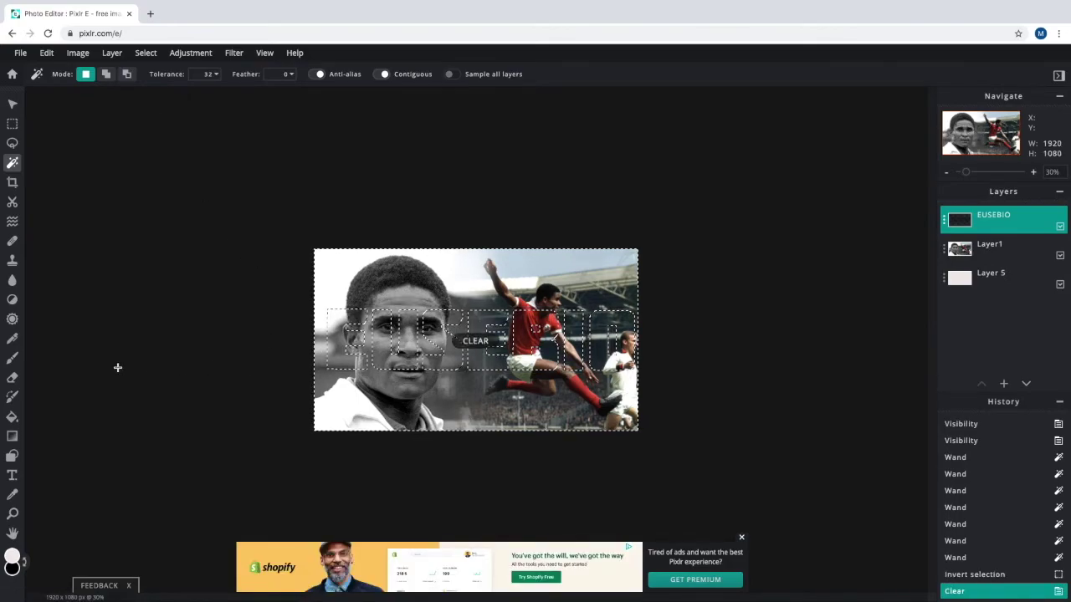
Fill the area around the letters on the EUSEBIO layer with the near-white colour and deselect
{"action": "left_click", "coordinate": [12, 417]}
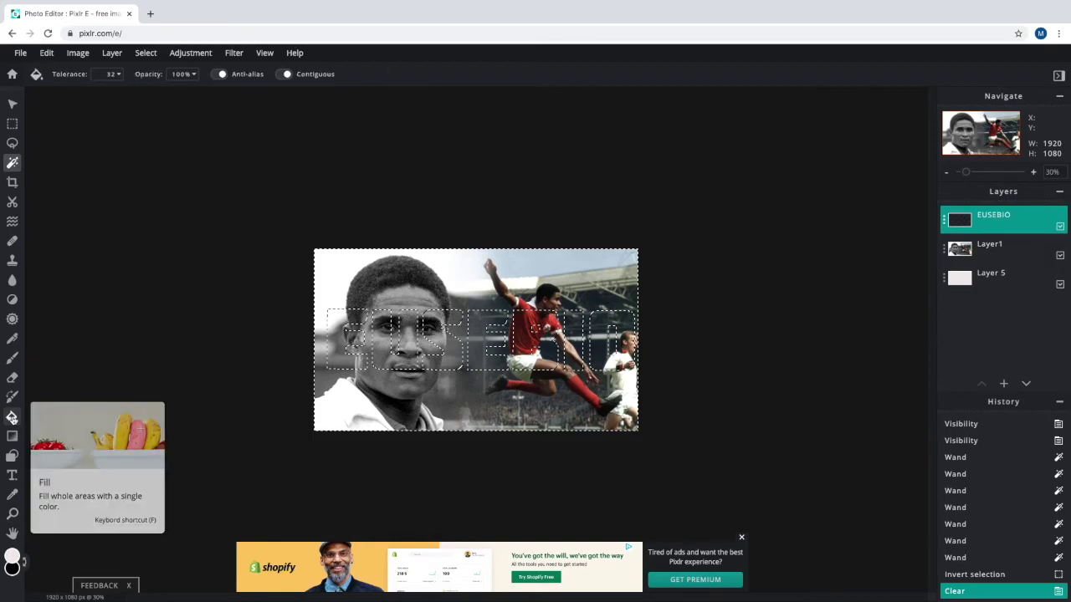
{"action": "left_click", "coordinate": [12, 568]}
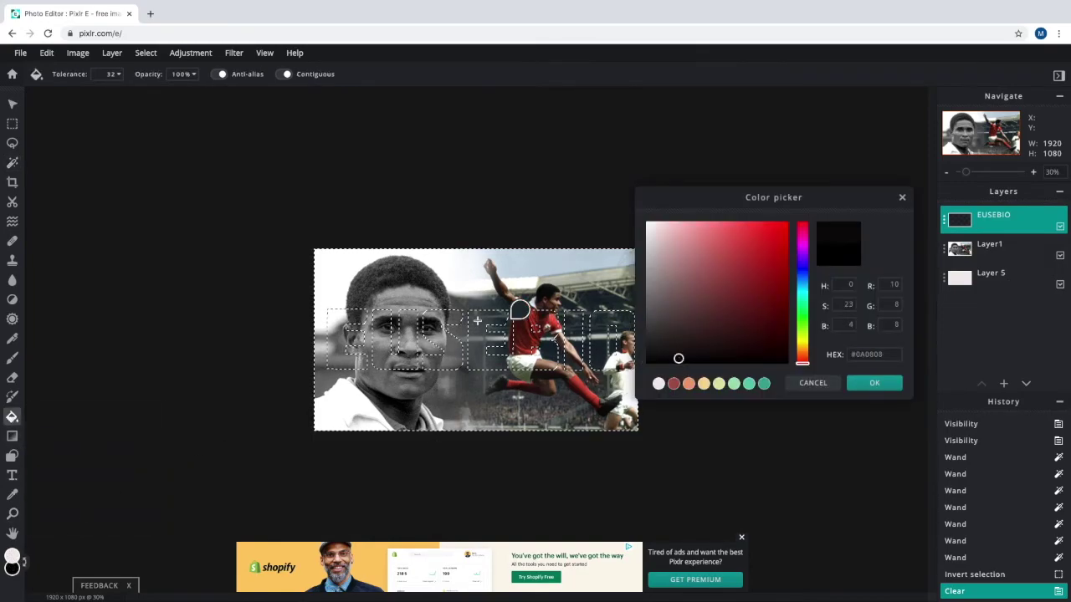
{"action": "left_click", "coordinate": [870, 383]}
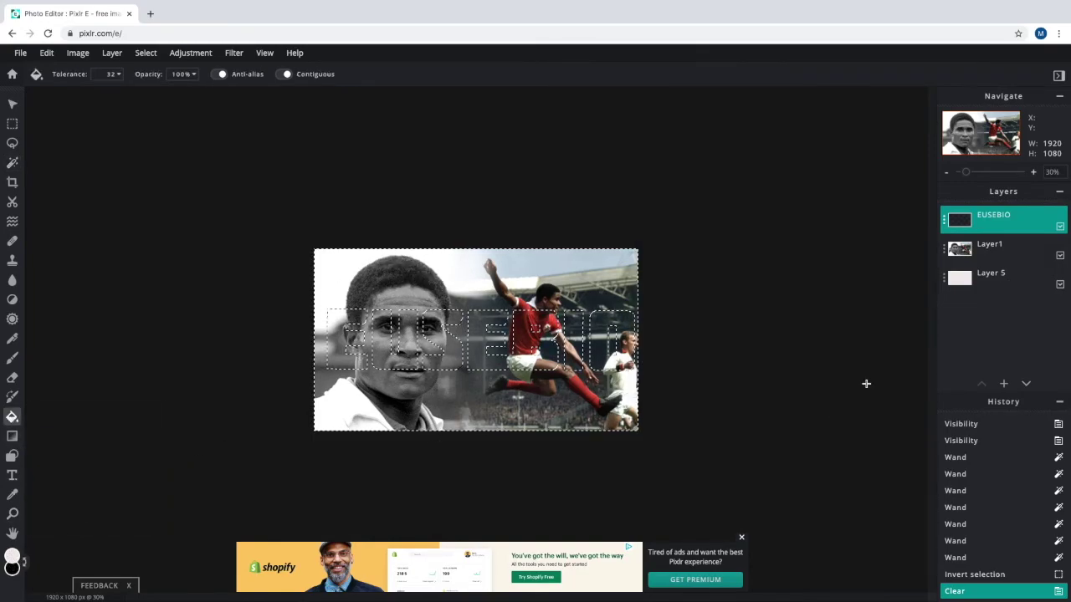
{"action": "left_click", "coordinate": [450, 274]}
{"action": "left_click", "coordinate": [145, 53]}
{"action": "left_click", "coordinate": [150, 87]}
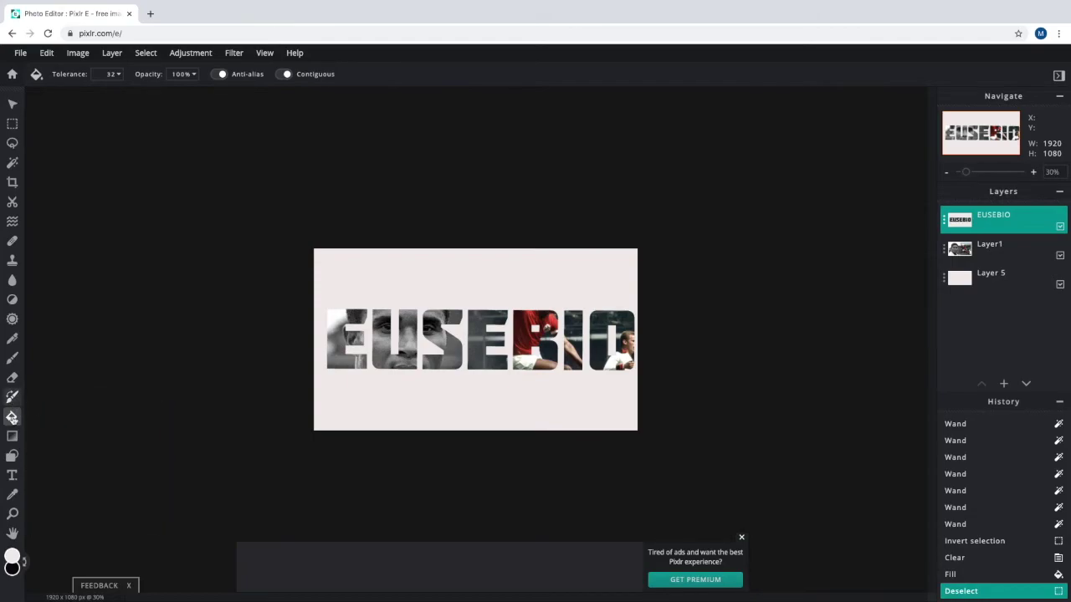
Try a linear near-white-to-black gradient over the entire EUSEBIO layer and undo it
{"action": "left_click", "coordinate": [12, 435]}
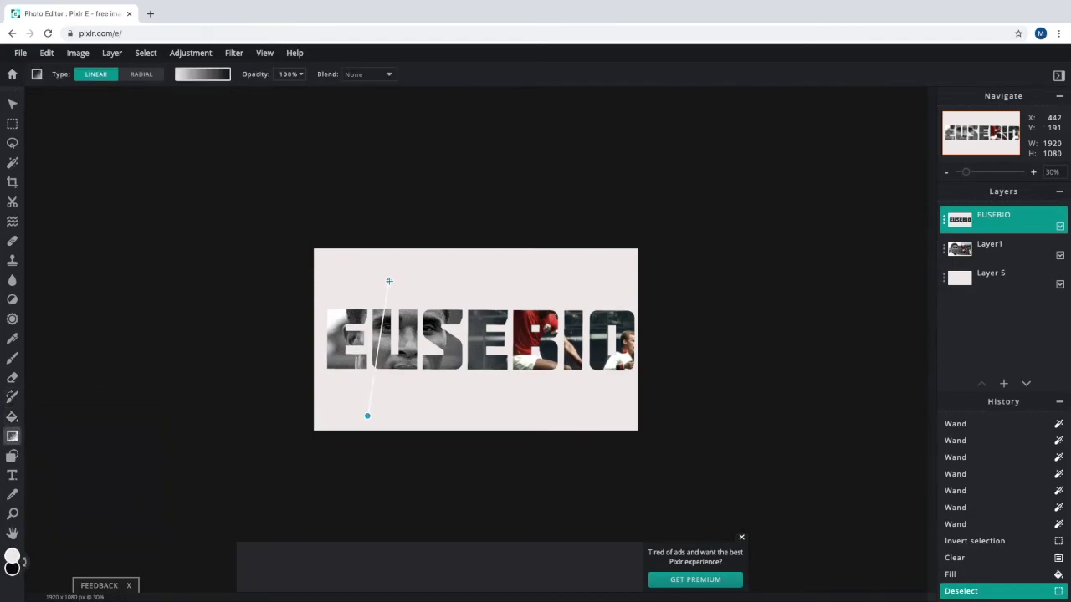
{"action": "left_click_drag", "start_coordinate": [388, 281], "coordinate": [389, 281]}
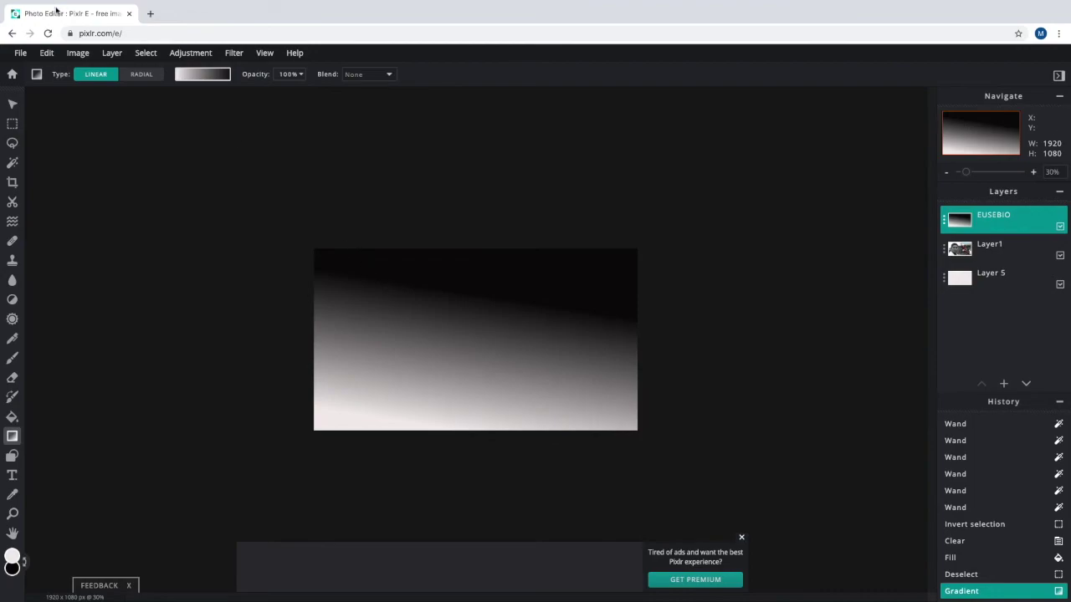
{"action": "left_click", "coordinate": [46, 52]}
{"action": "left_click", "coordinate": [53, 70]}
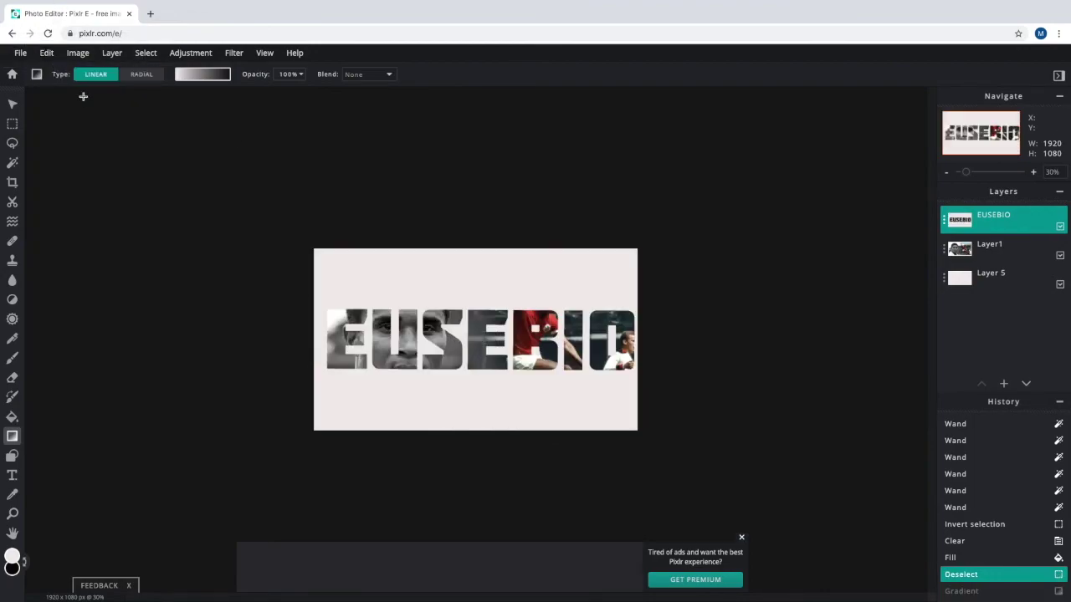
Undo the deselection and try linear near-white-to-black gradients in the selected area around the letters
{"action": "left_click", "coordinate": [46, 53]}
{"action": "left_click", "coordinate": [49, 71]}
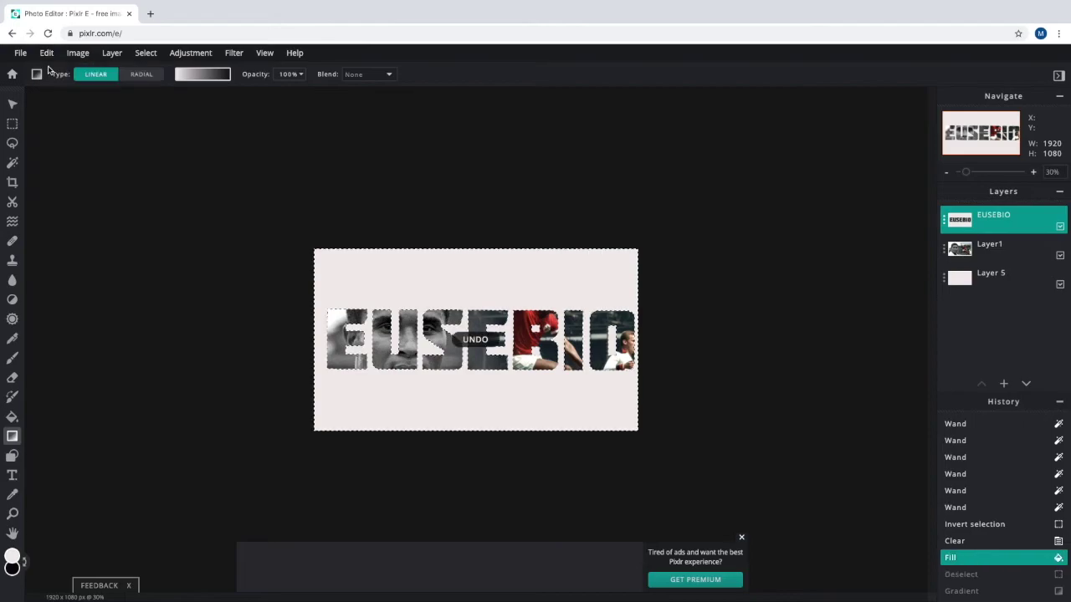
{"action": "left_click_drag", "start_coordinate": [373, 273], "coordinate": [414, 380]}
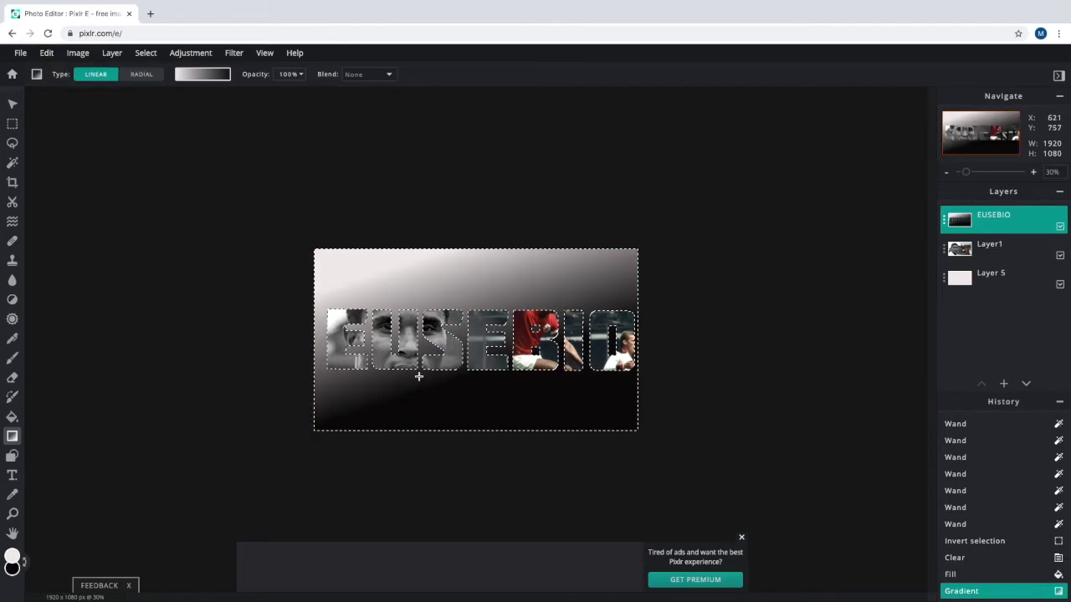
{"action": "left_click_drag", "start_coordinate": [514, 394], "coordinate": [454, 270]}
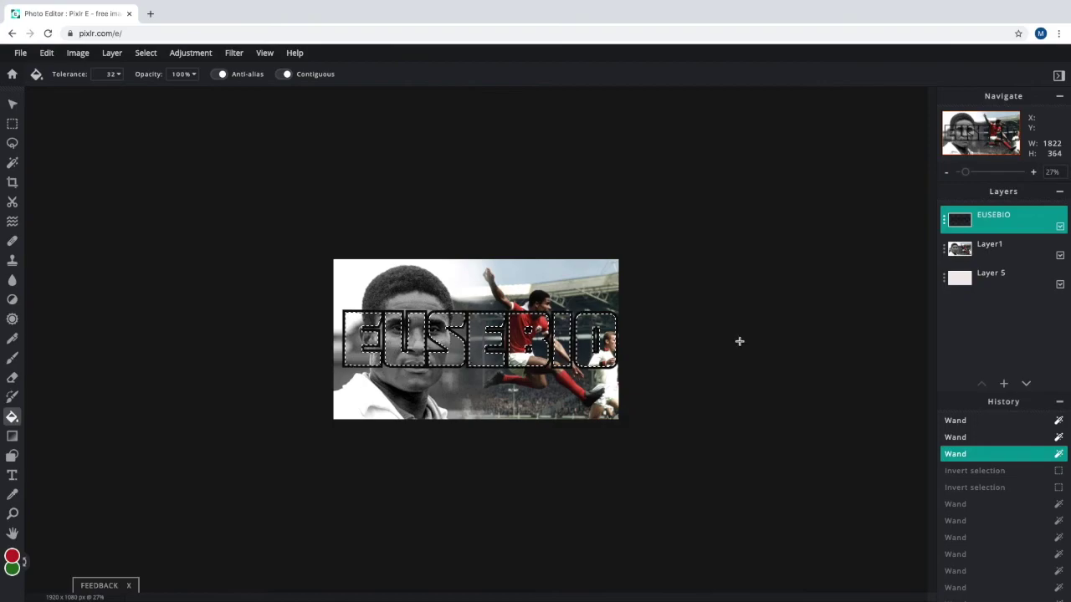
Select the black outlines of all the EUSEBIO letters together with the Magic Wand
{"action": "left_click_drag", "start_coordinate": [966, 171], "coordinate": [974, 172]}
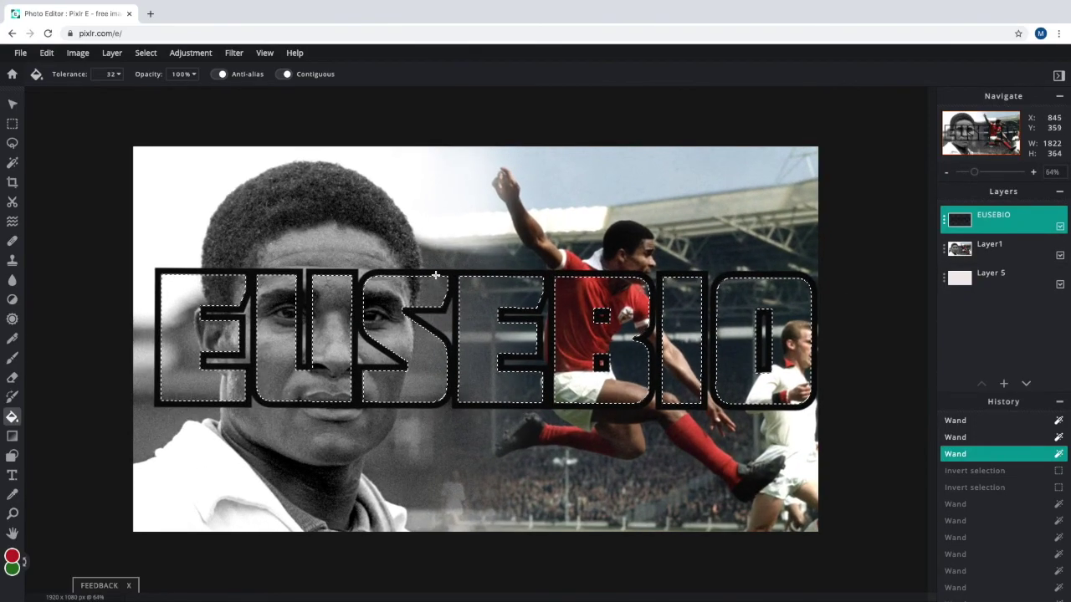
{"action": "left_click", "coordinate": [12, 162]}
{"action": "left_click", "coordinate": [255, 269]}
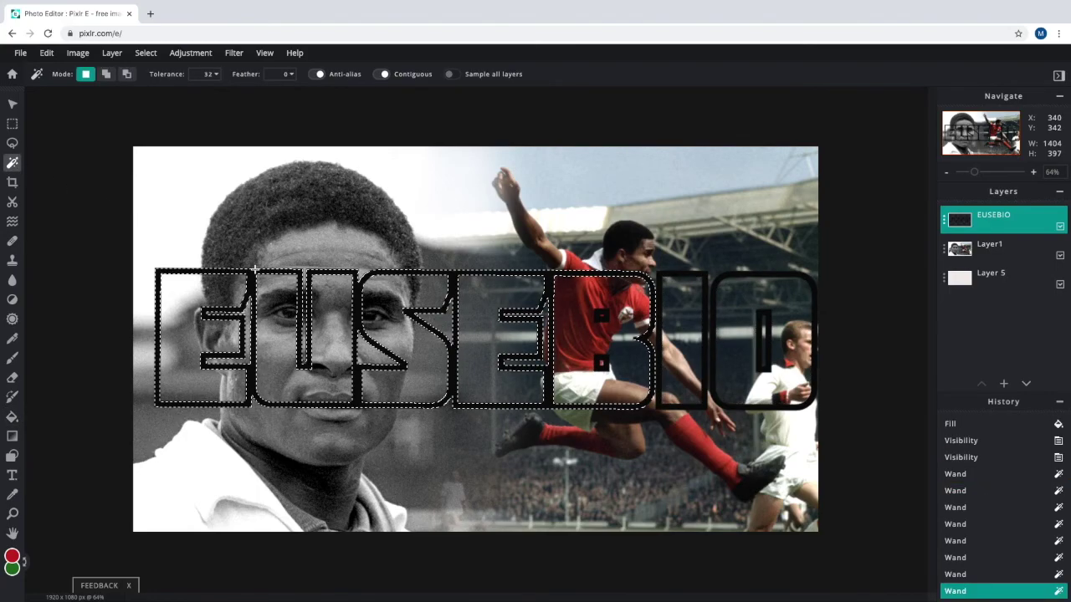
{"action": "left_click", "coordinate": [674, 275]}
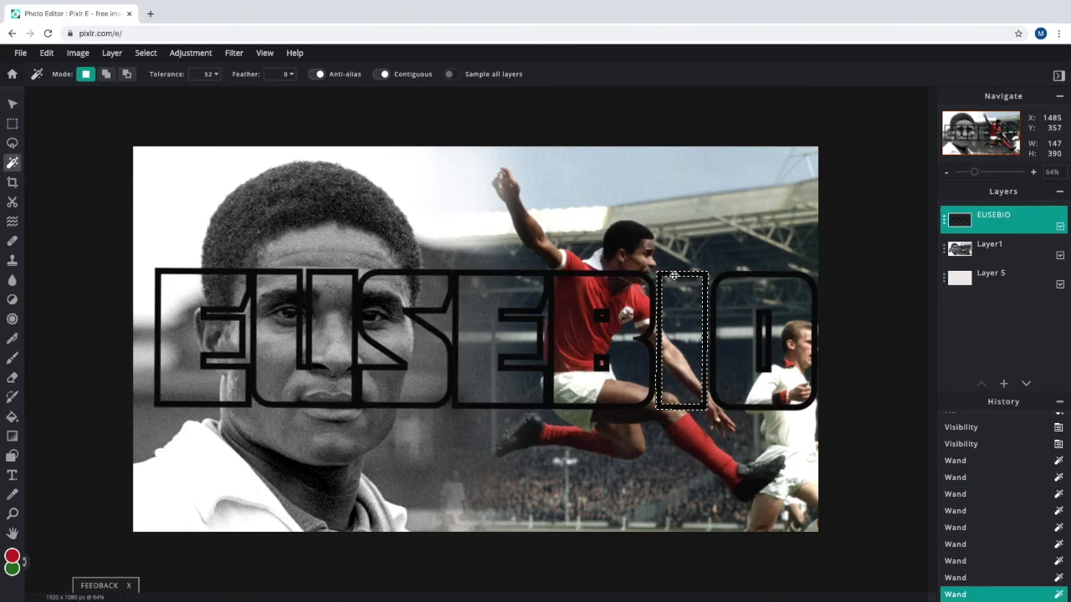
{"action": "left_click", "coordinate": [717, 275], "text": "shift"}
{"action": "left_click", "coordinate": [637, 271], "text": "shift"}
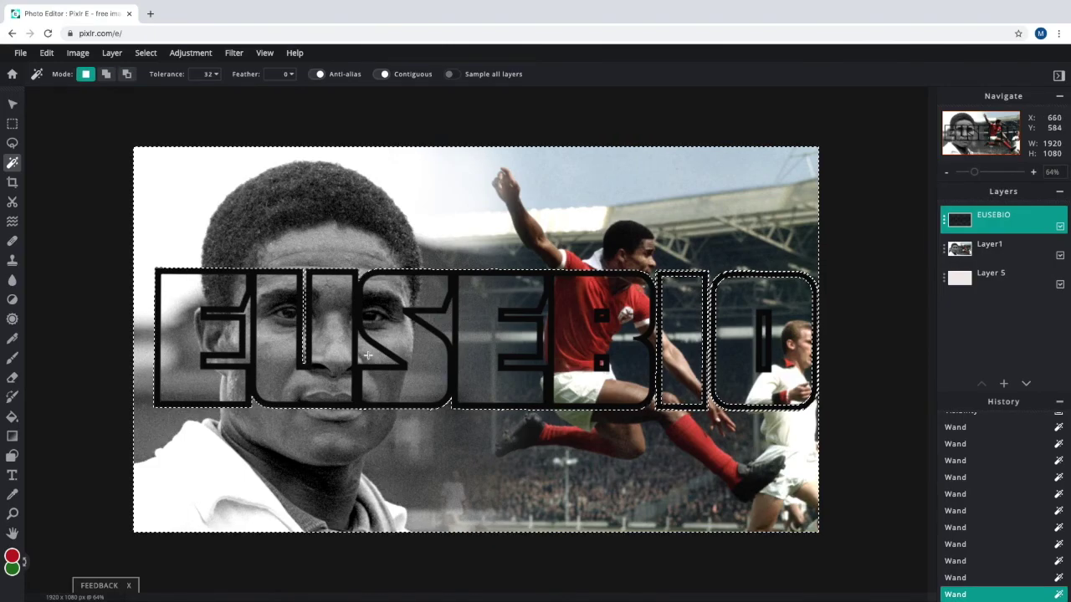
{"action": "left_click", "coordinate": [376, 270], "text": "shift"}
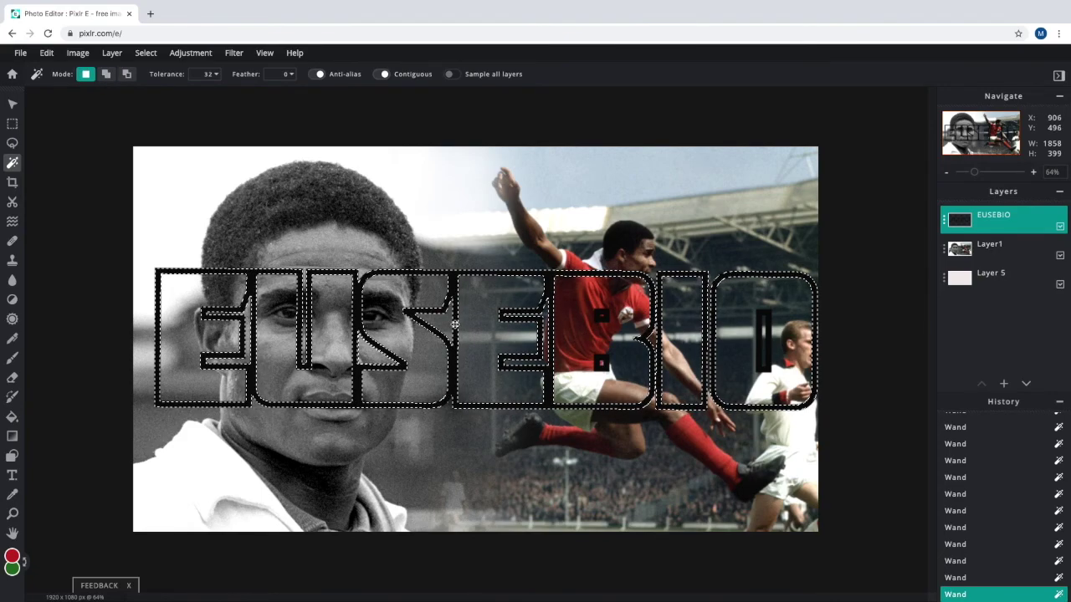
Invert the outline selection, fill the area around the letters on the EUSEBIO layer with red, and deselect
{"action": "left_click", "coordinate": [145, 52]}
{"action": "left_click", "coordinate": [163, 112]}
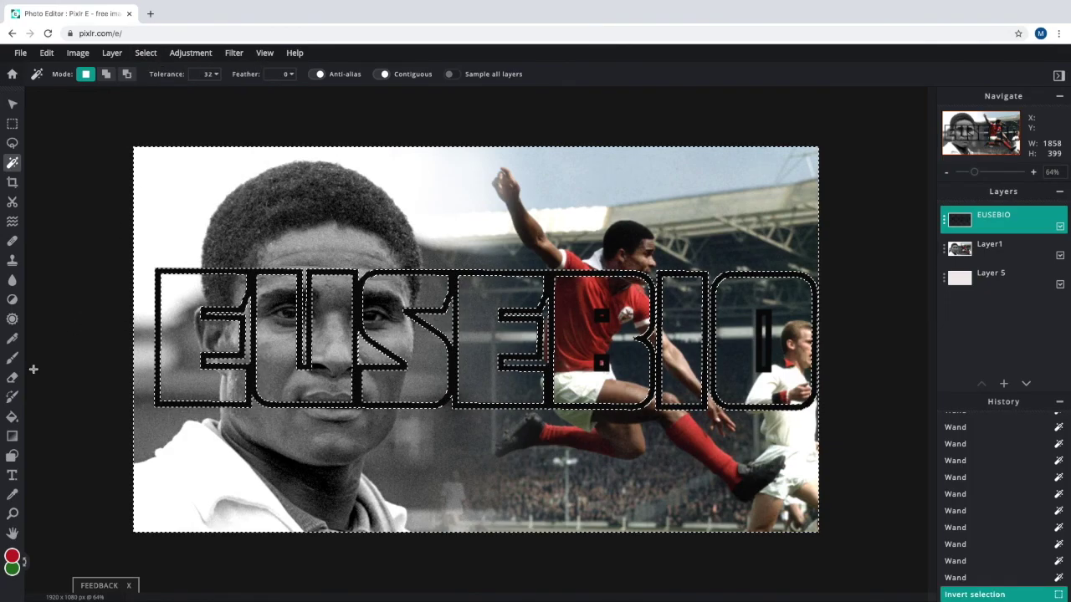
{"action": "left_click", "coordinate": [12, 416]}
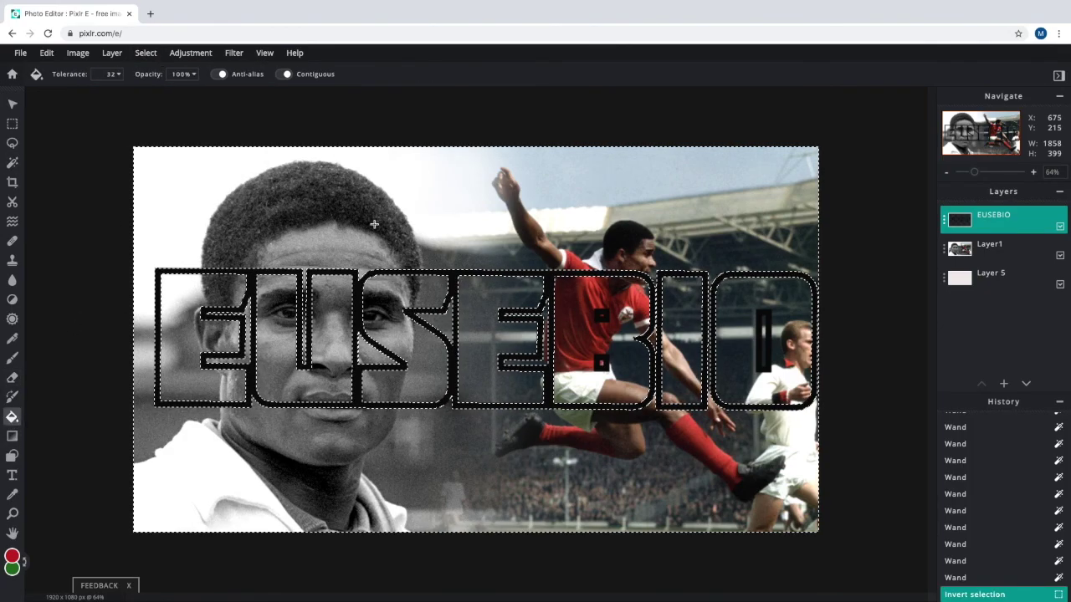
{"action": "left_click", "coordinate": [438, 209]}
{"action": "left_click", "coordinate": [447, 324]}
{"action": "left_click", "coordinate": [366, 355]}
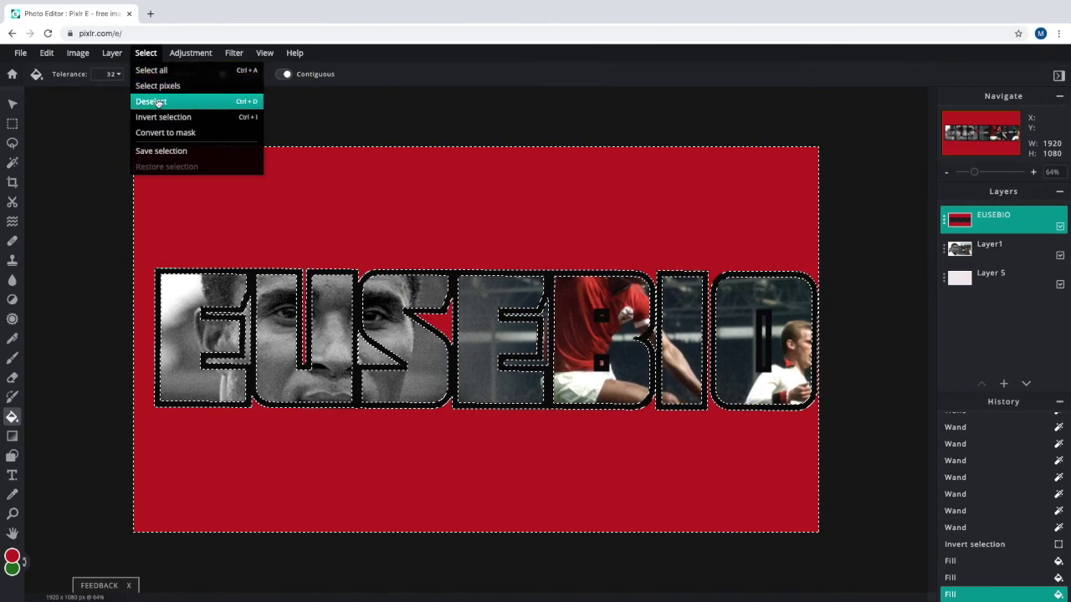
{"action": "left_click", "coordinate": [151, 102]}
Fill the remaining enclosed gaps in and between the EUSEBIO letters, including the O's centre, with red
{"action": "left_click", "coordinate": [383, 354]}
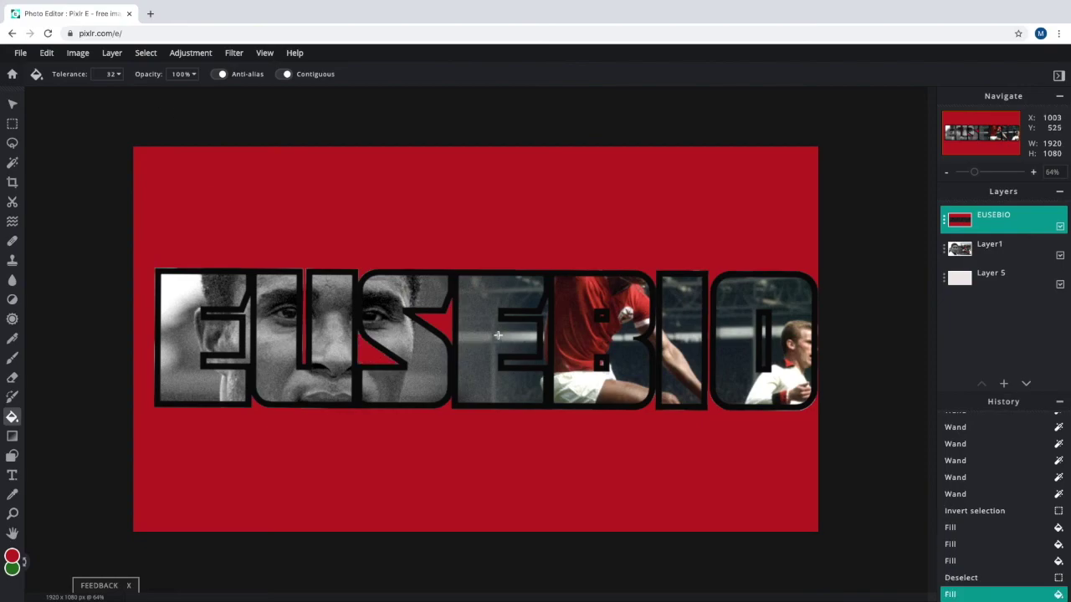
{"action": "left_click", "coordinate": [545, 361]}
{"action": "left_click", "coordinate": [654, 337]}
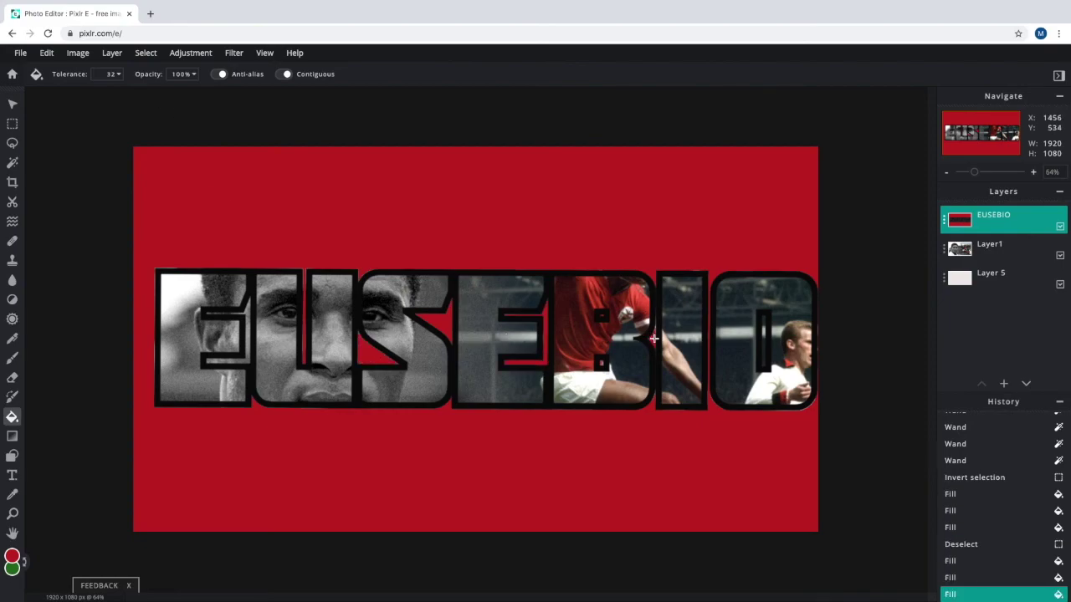
{"action": "left_click", "coordinate": [764, 326]}
{"action": "left_click", "coordinate": [244, 328]}
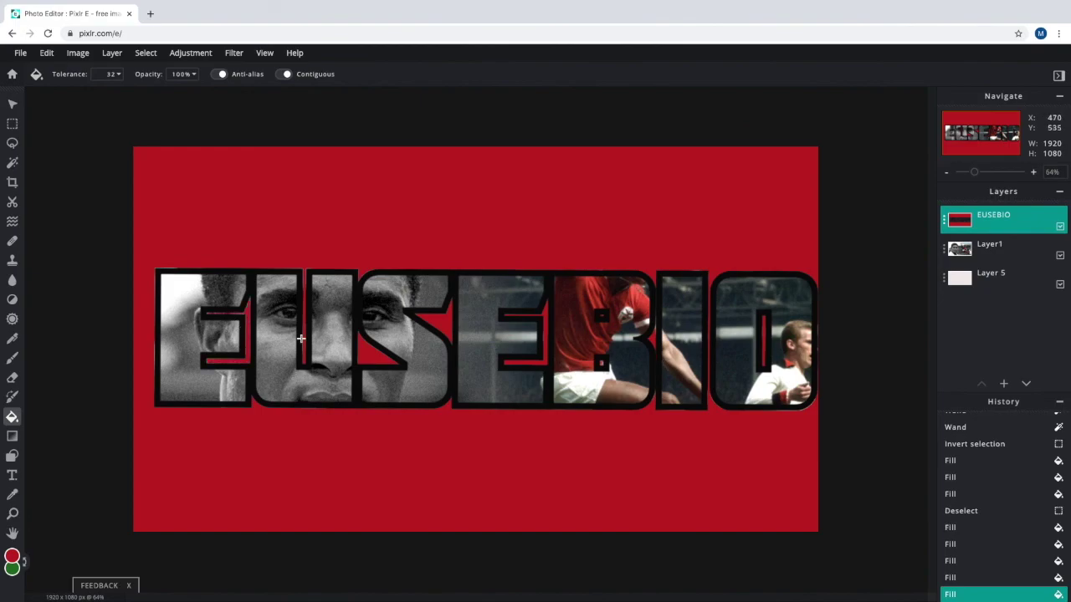
{"action": "left_click", "coordinate": [12, 436]}
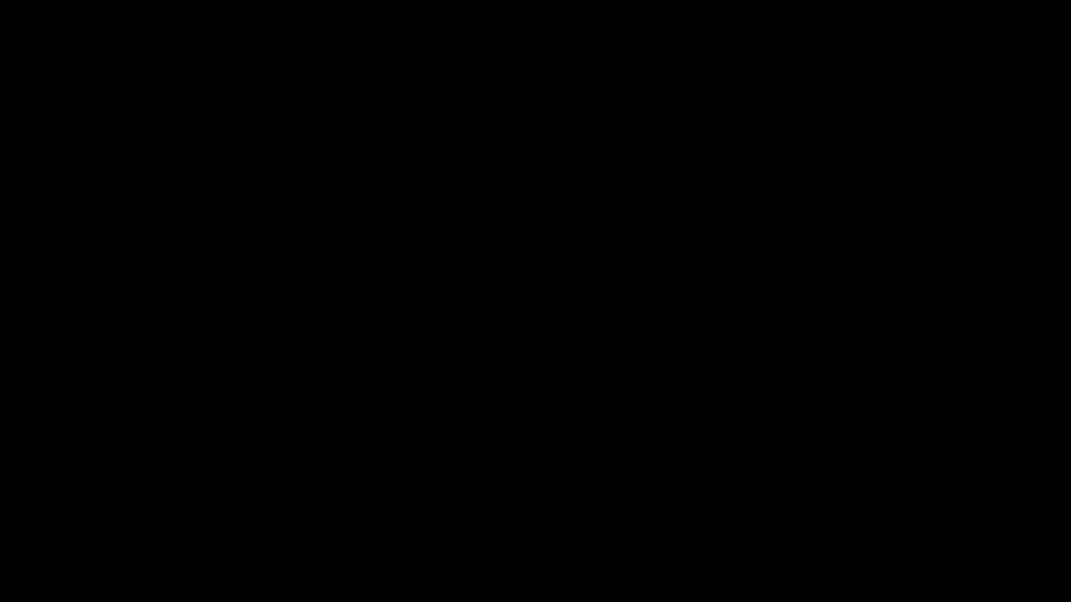